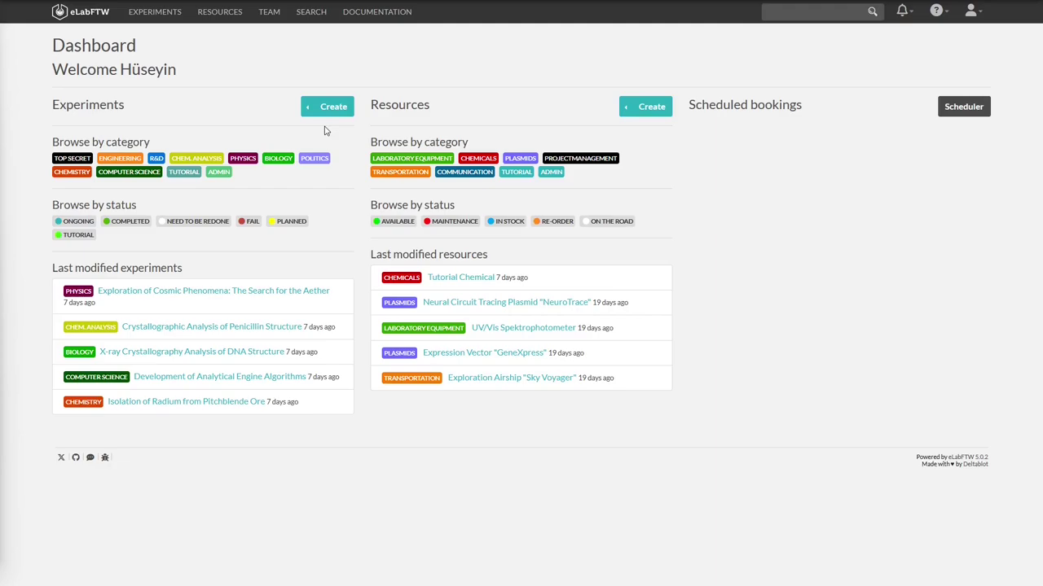
# Switch from the dashboard to the Experiments list
pyautogui.click(155, 11)
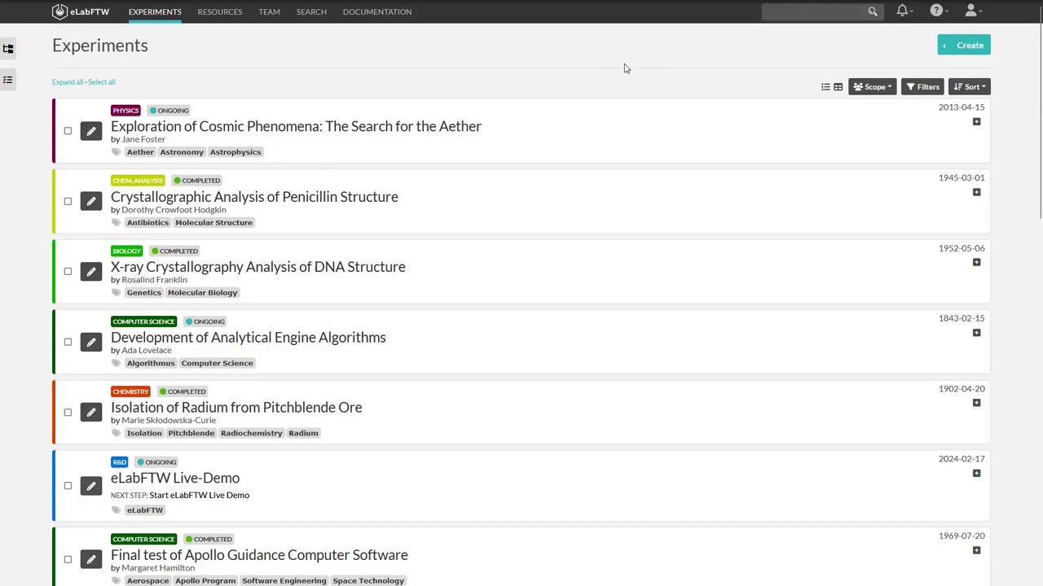
# Open the Select template chooser for a new experiment after glancing through the templates list
pyautogui.click(981, 47)
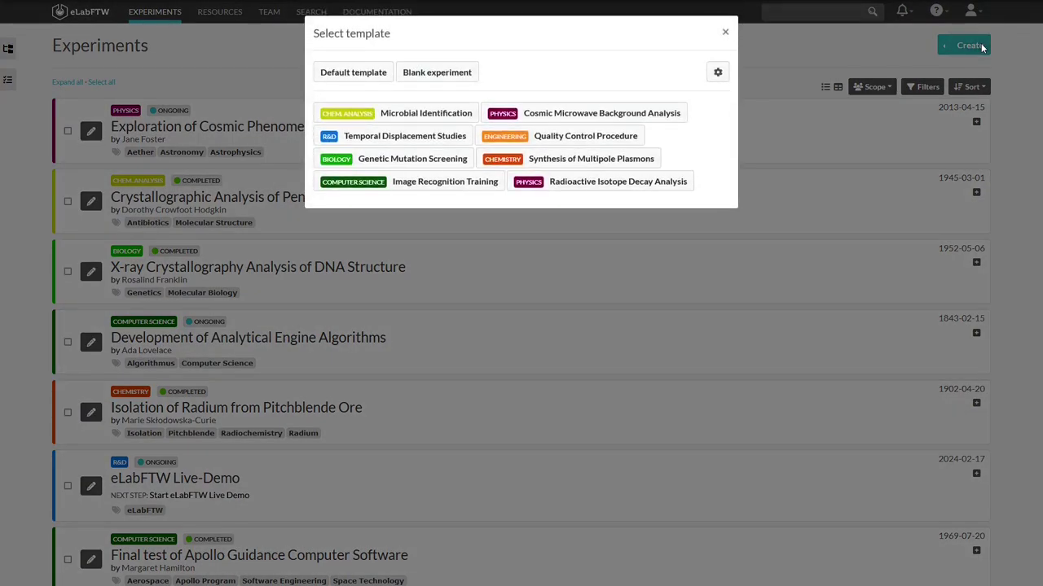
pyautogui.click(725, 32)
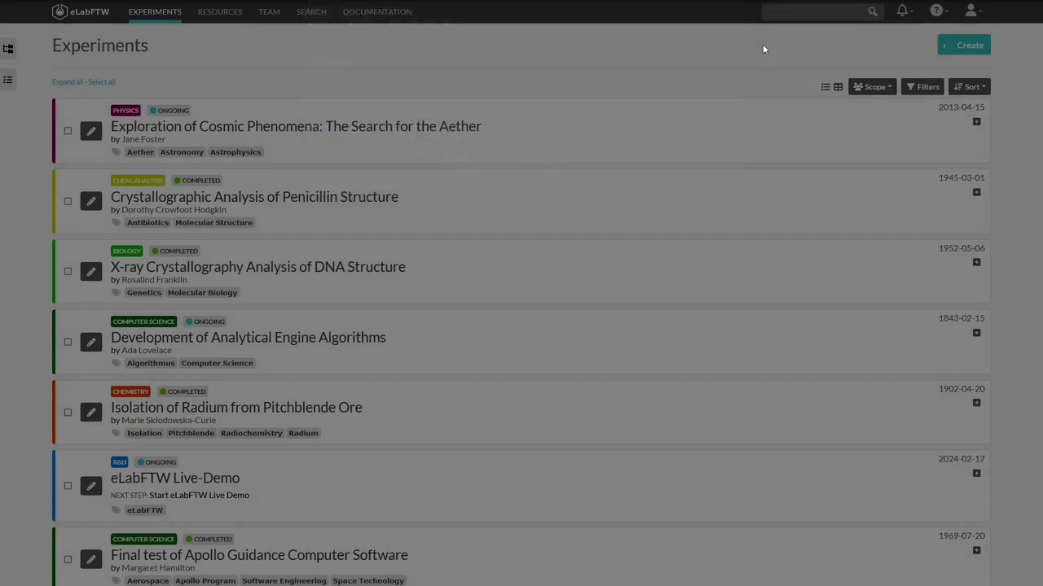
pyautogui.click(943, 48)
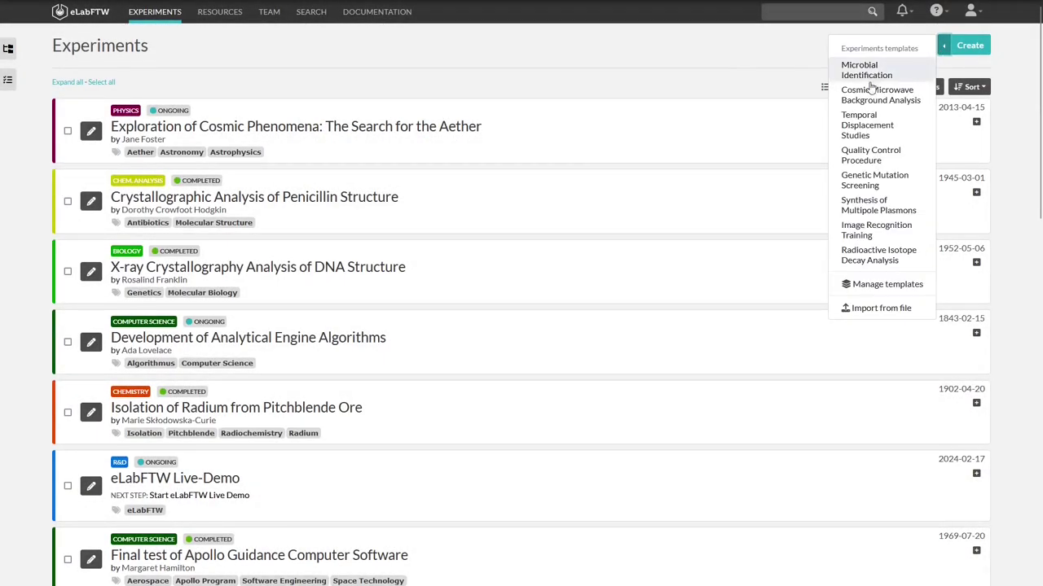
pyautogui.click(744, 57)
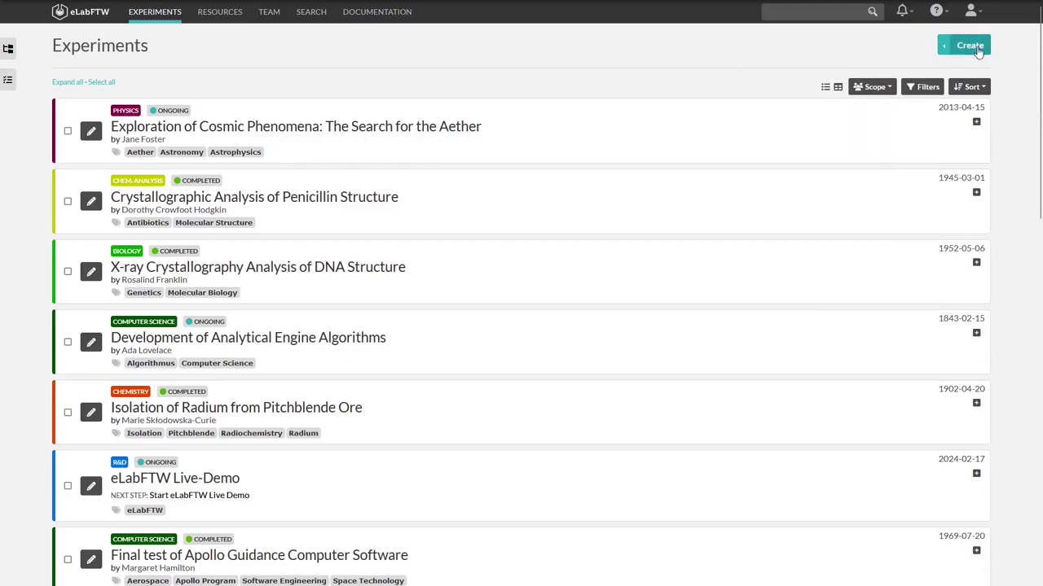
pyautogui.click(977, 49)
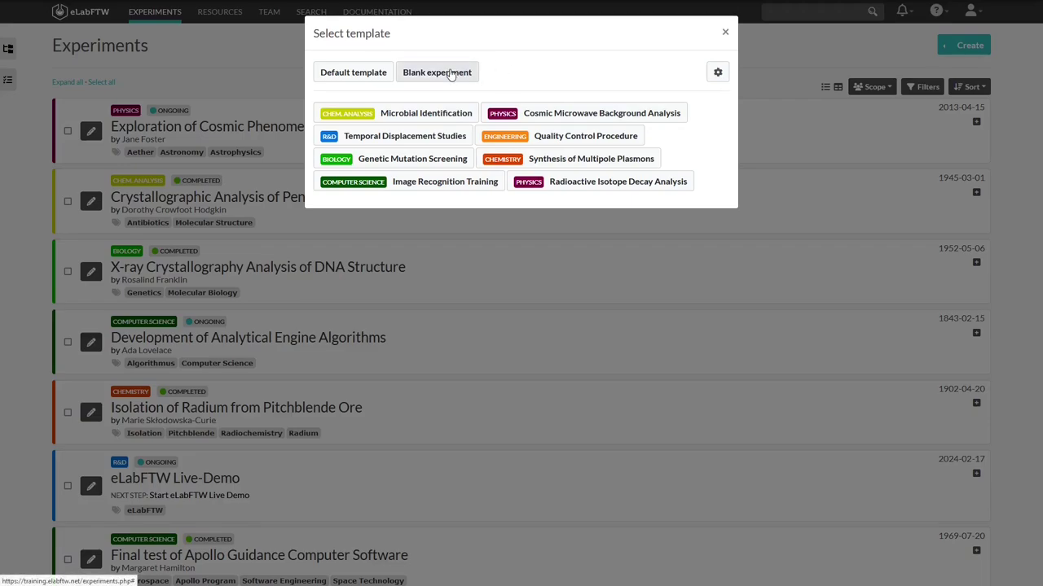
# Create a blank experiment and confirm its start date as 16.03.2024
pyautogui.click(451, 74)
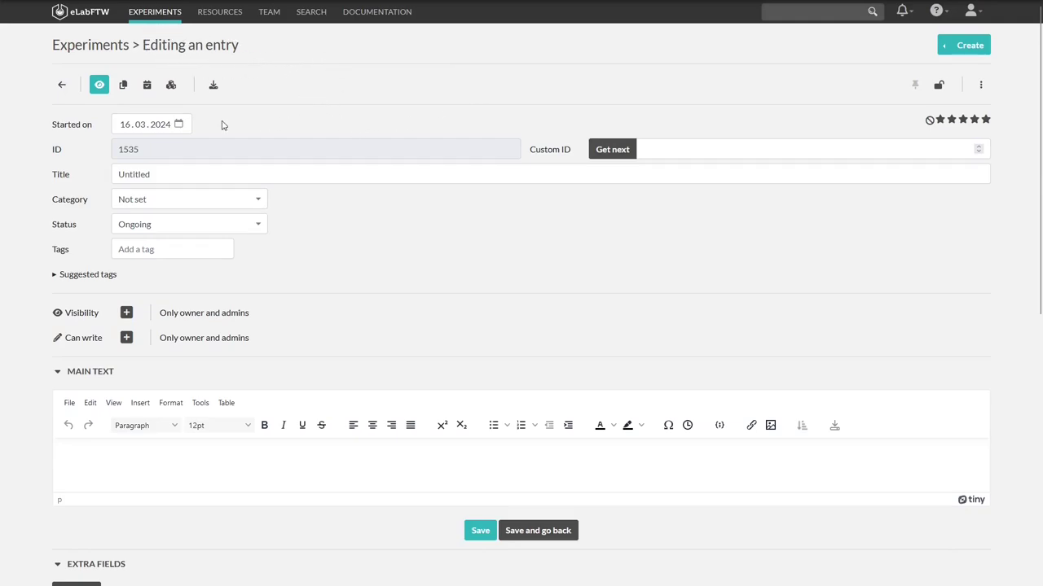
pyautogui.click(127, 129)
pyautogui.click(148, 129)
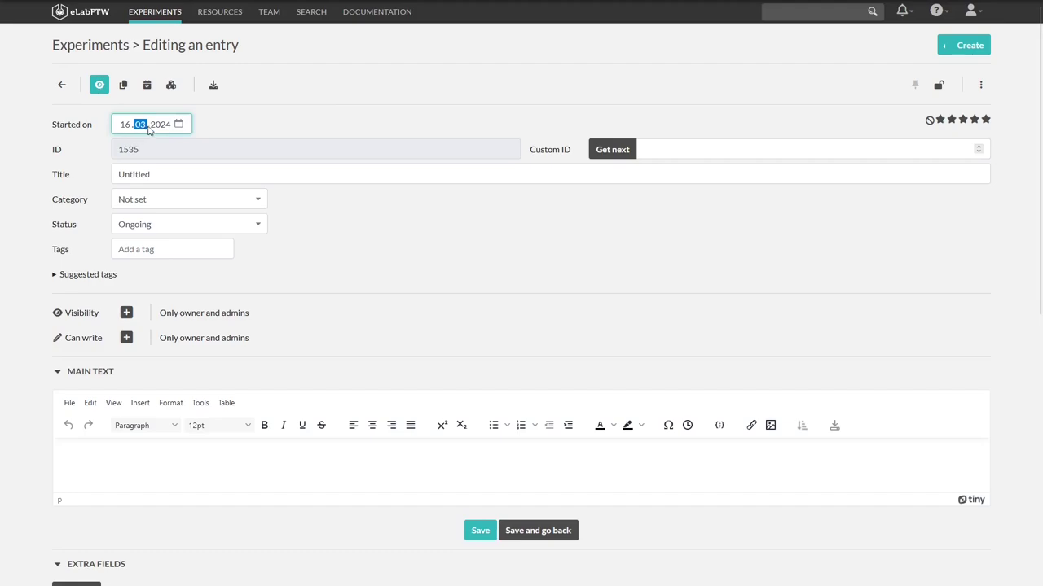
pyautogui.click(160, 129)
pyautogui.click(127, 128)
pyautogui.click(179, 125)
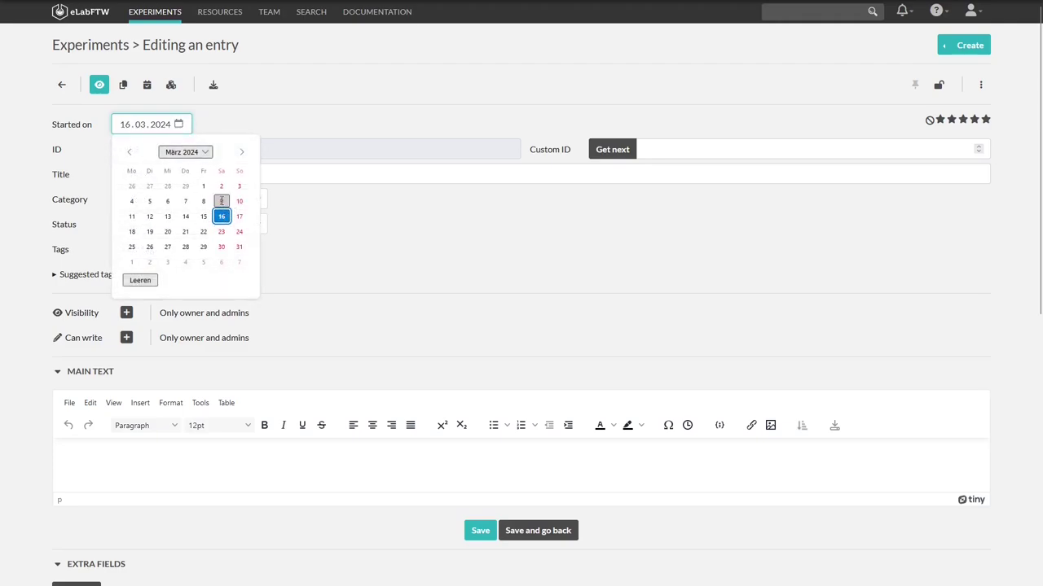
pyautogui.click(249, 125)
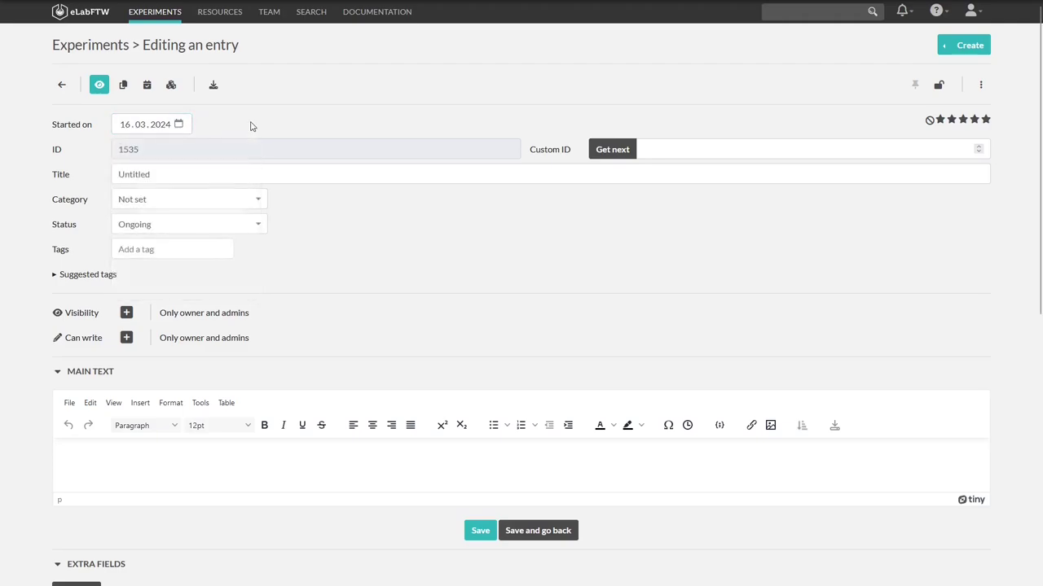
# Title it 'eLabFTW Tutorial', set category Tutorial, and keep status Ongoing
pyautogui.click(201, 176)
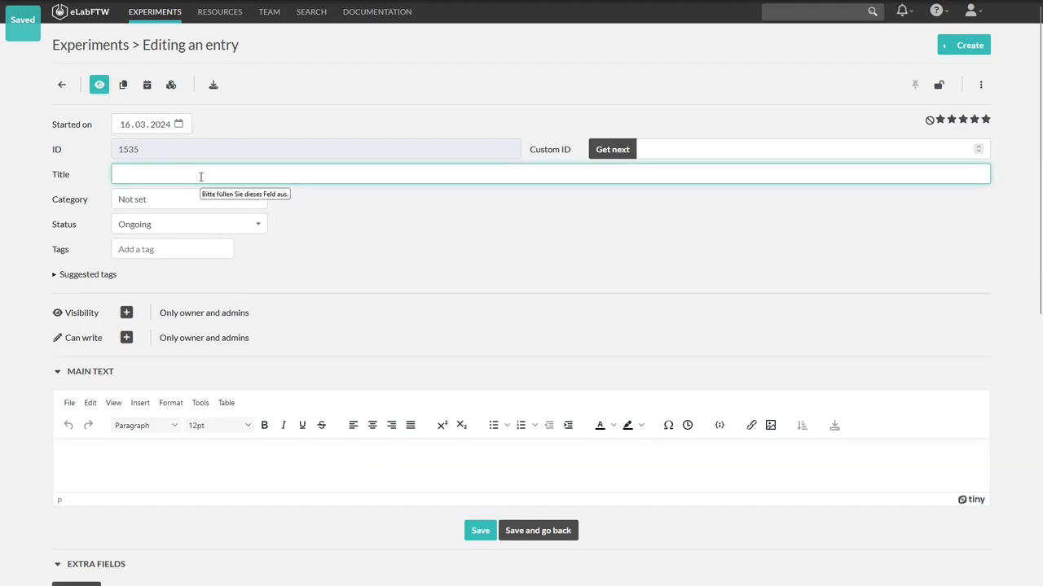
pyautogui.write('eLabF')
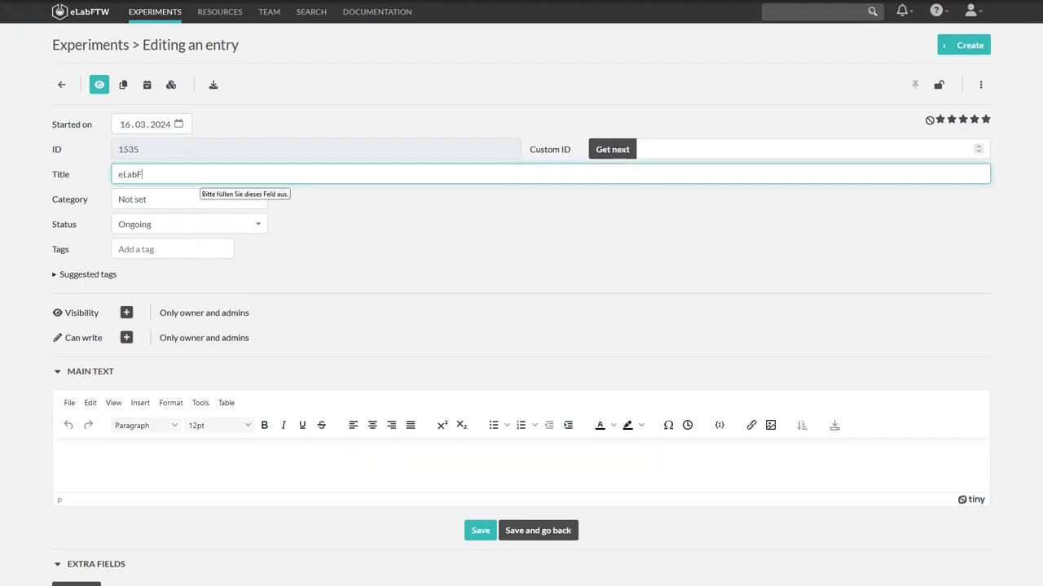
pyautogui.write('TW Tutorial')
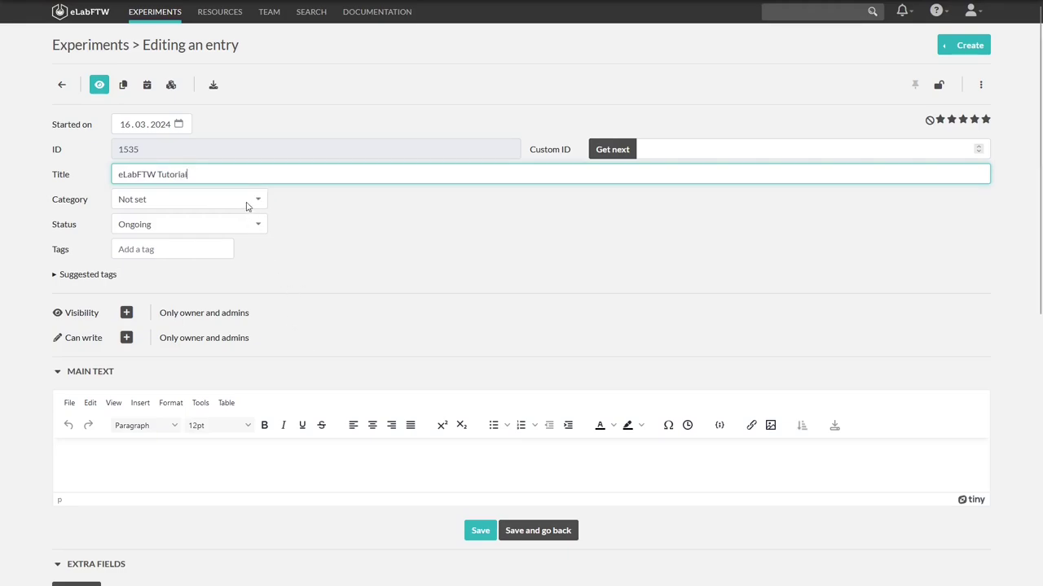
pyautogui.click(248, 206)
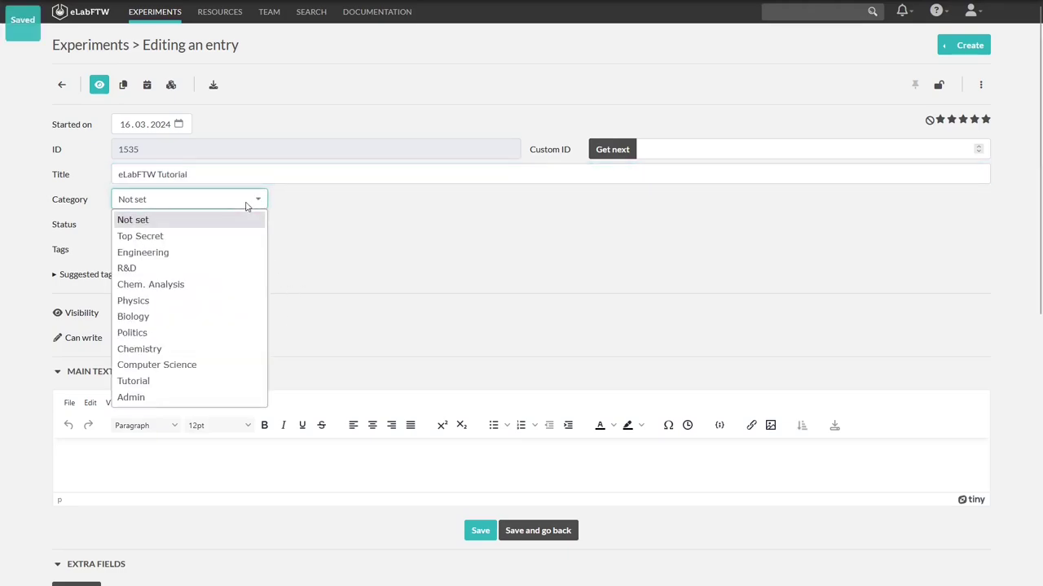
pyautogui.click(216, 385)
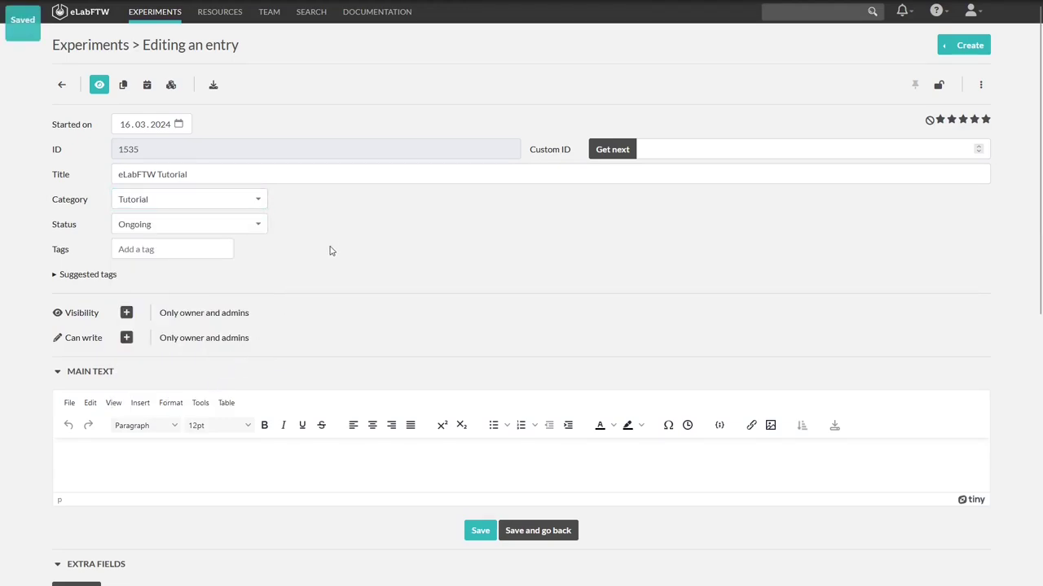
pyautogui.click(256, 226)
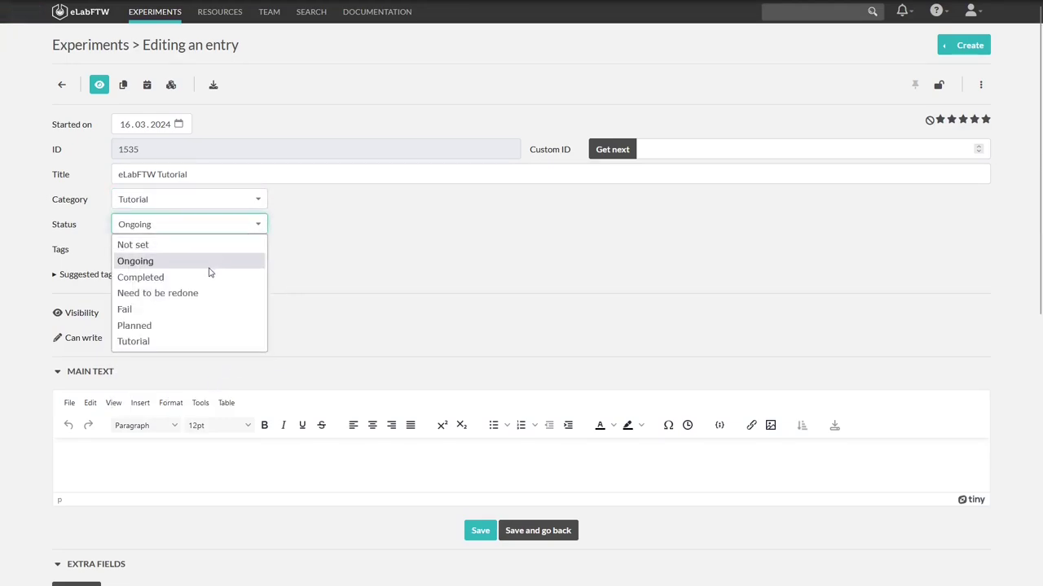
pyautogui.click(363, 243)
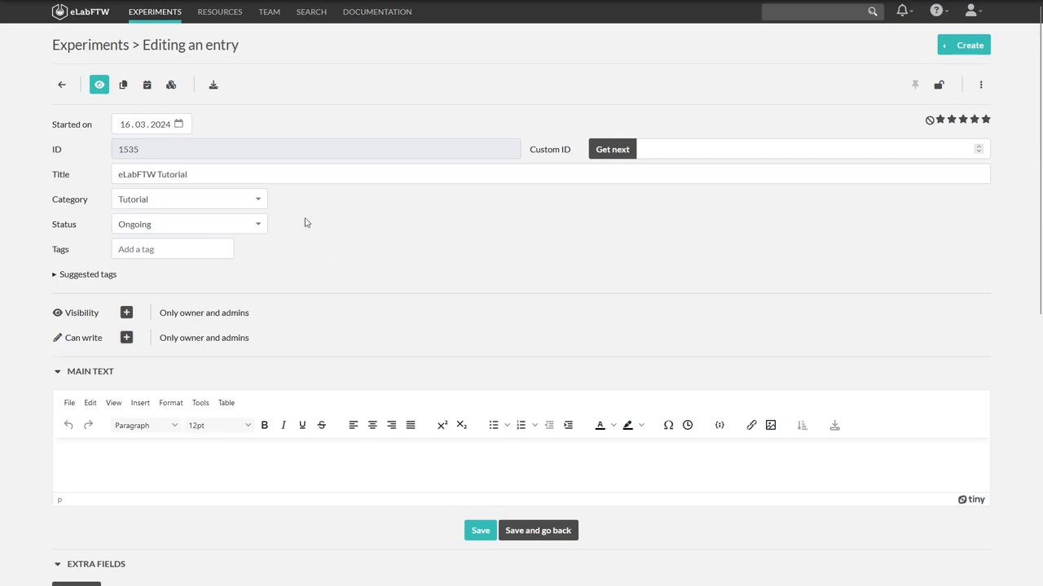
pyautogui.click(199, 253)
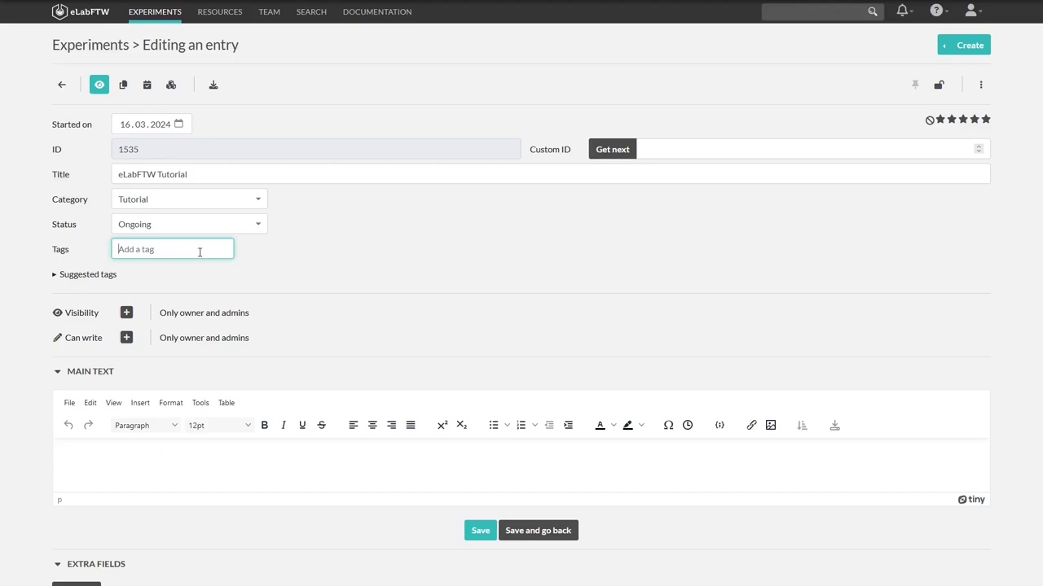
# Add the tag 'tutorial' to the experiment and check the suggested tags
pyautogui.write('Tutorial')
pyautogui.press('Return')
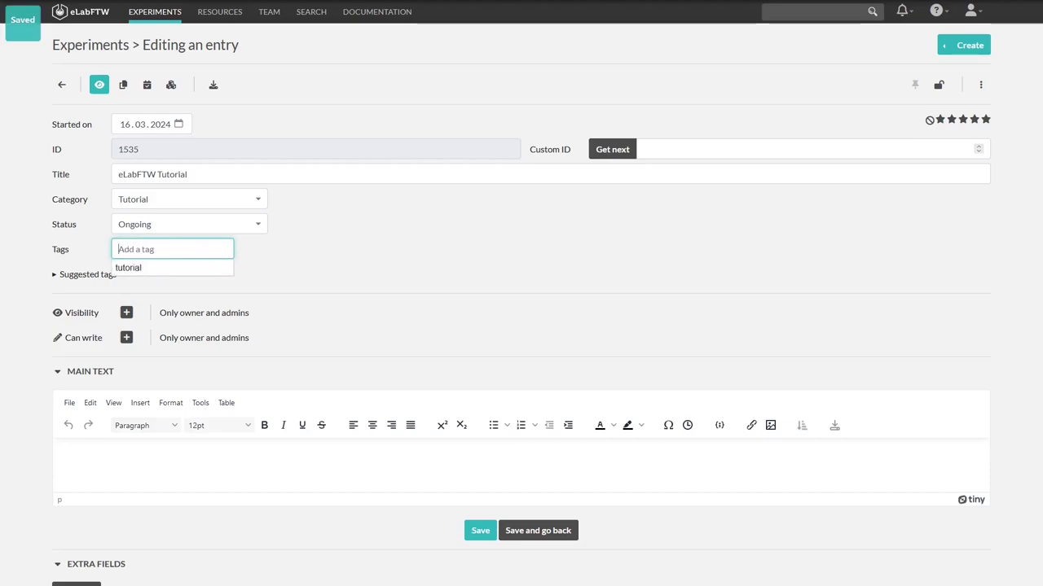
pyautogui.click(440, 249)
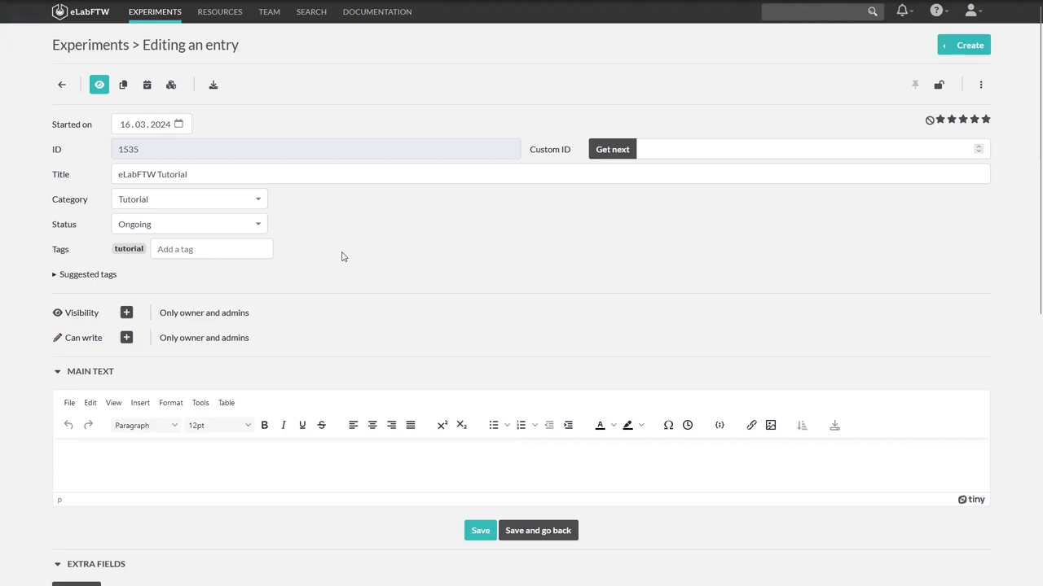
pyautogui.click(76, 277)
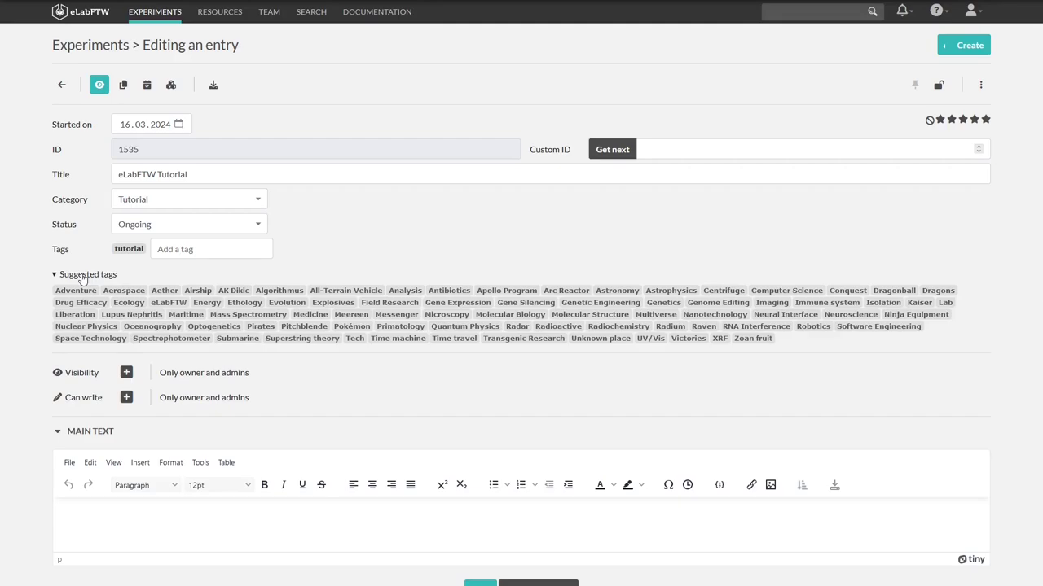
pyautogui.click(82, 278)
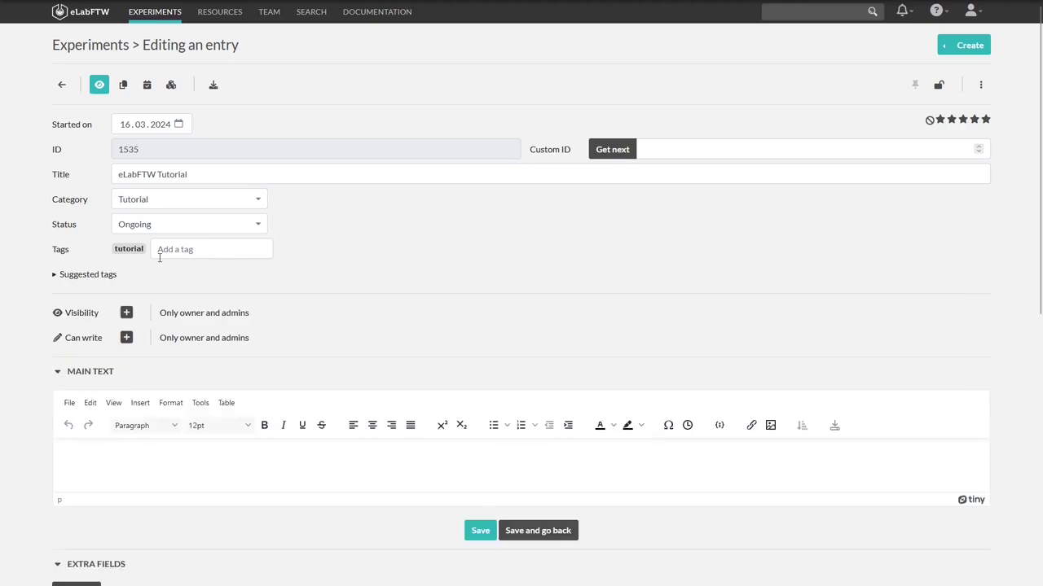
# Keep the tutorial tag by cancelling its removal, then bring up the Visibility settings
pyautogui.click(183, 252)
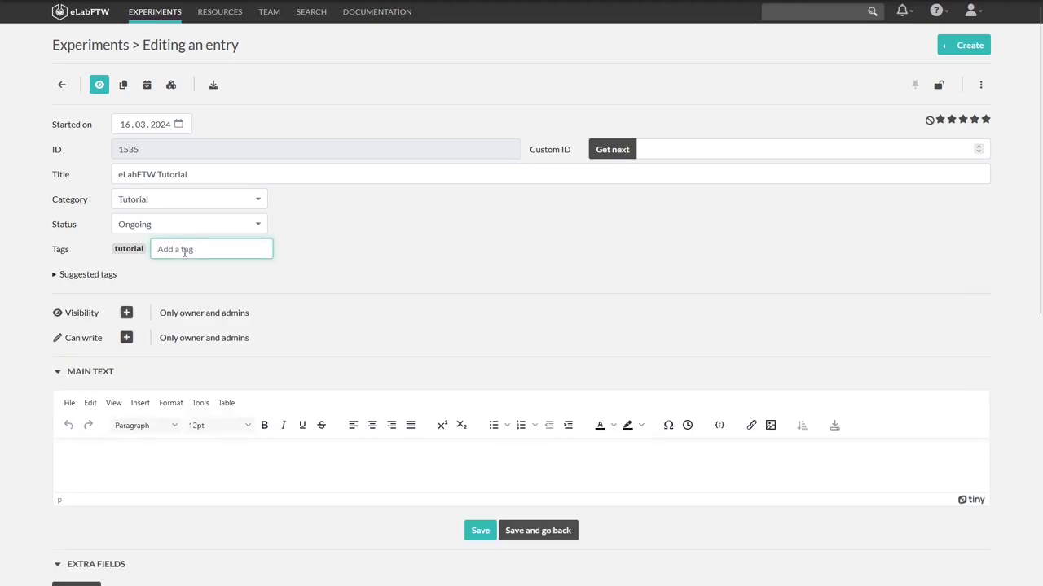
pyautogui.click(137, 250)
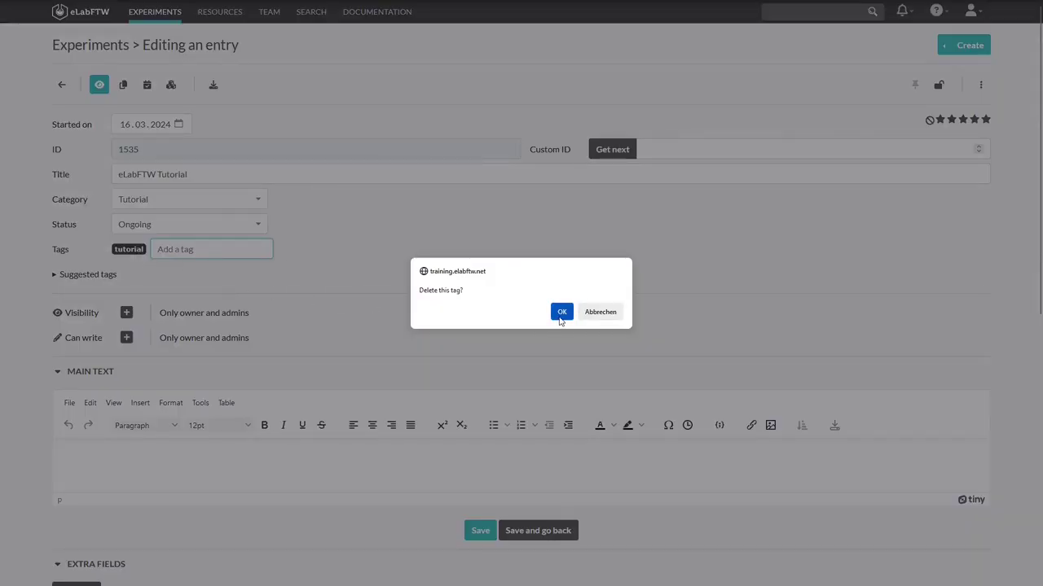
pyautogui.click(600, 313)
pyautogui.click(319, 271)
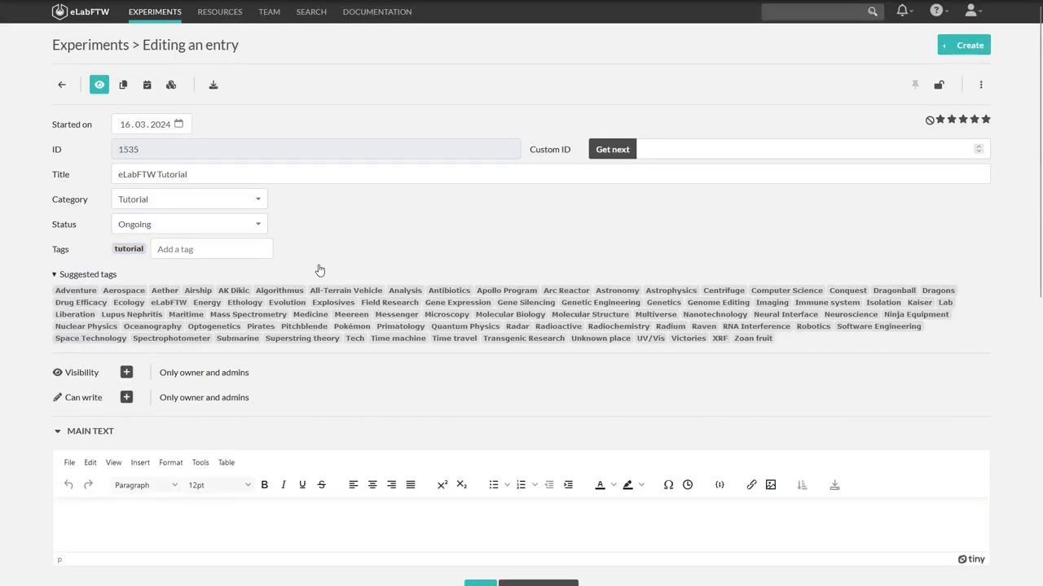
pyautogui.click(90, 276)
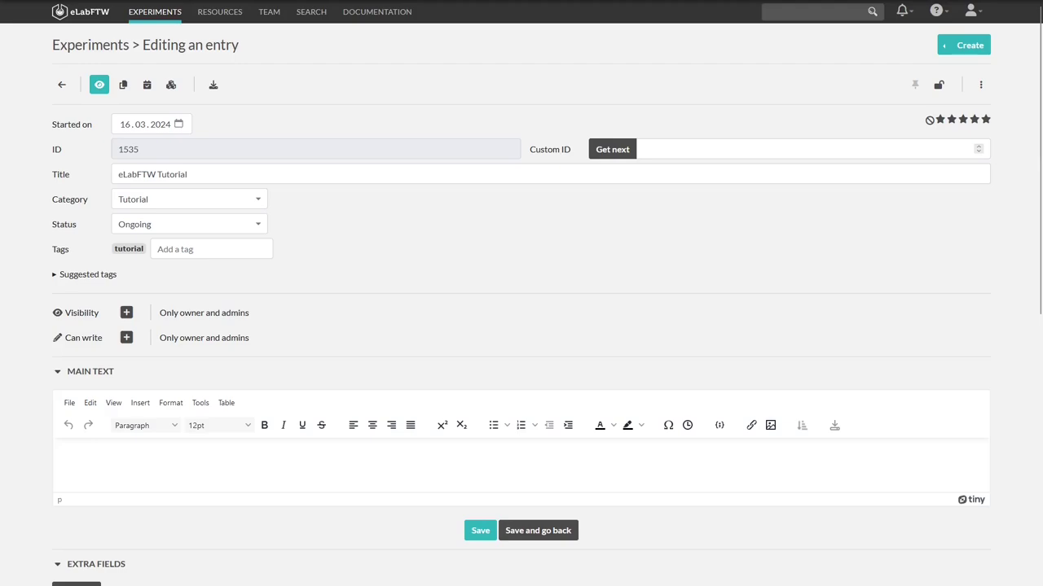
pyautogui.click(126, 313)
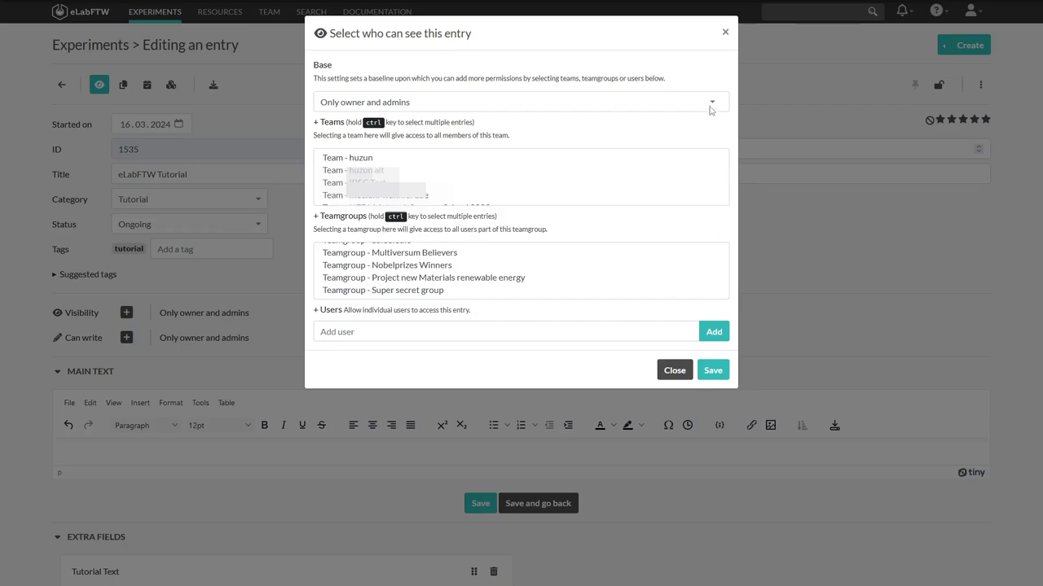
# Keep base 'Only owner and admins', adding teams huzun, huzun alt and teamgroups Multiversum Believers, Nobelprizes Winners
pyautogui.click(712, 105)
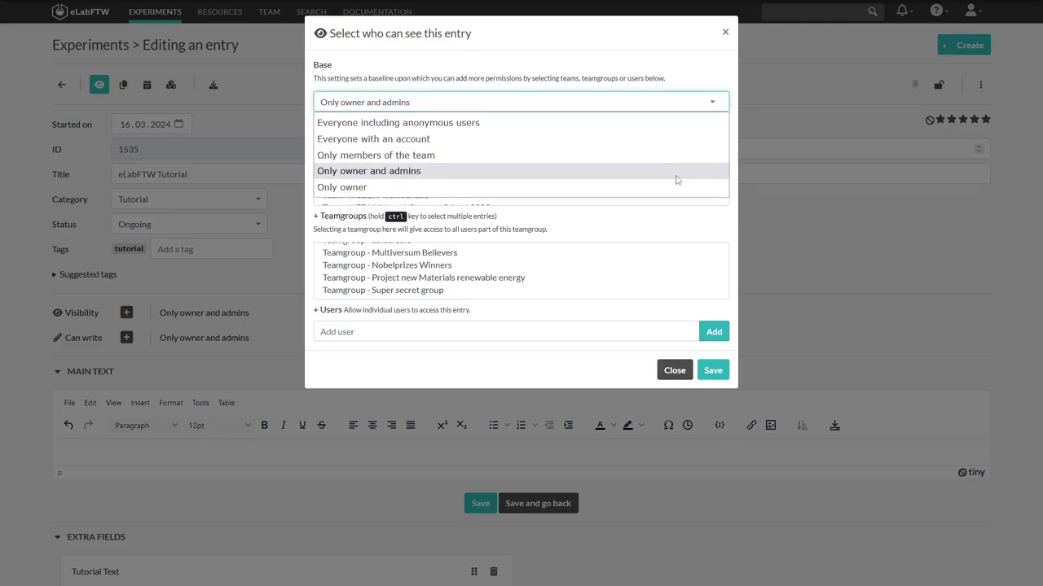
pyautogui.click(467, 173)
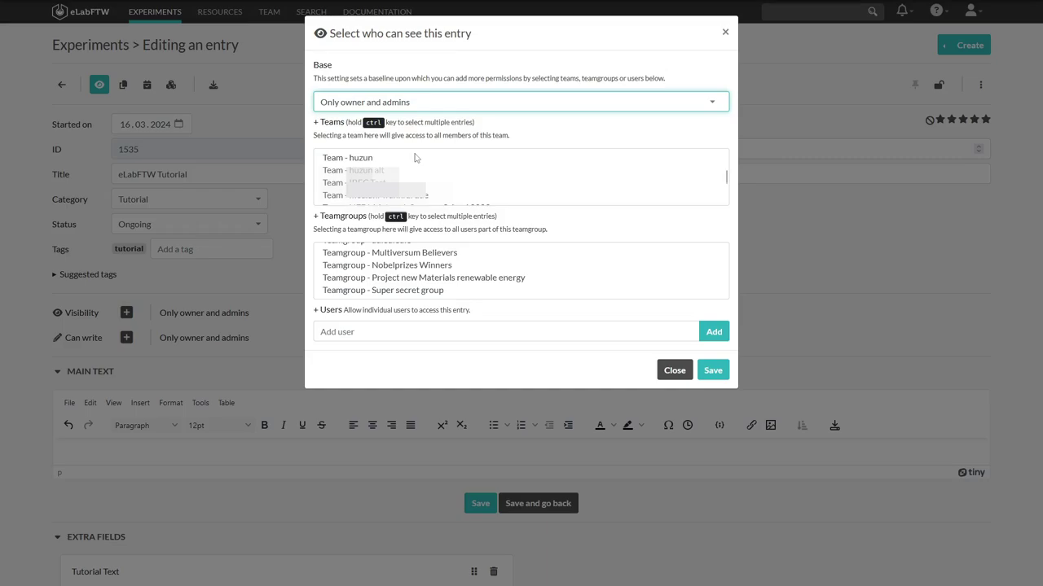
pyautogui.click(371, 162)
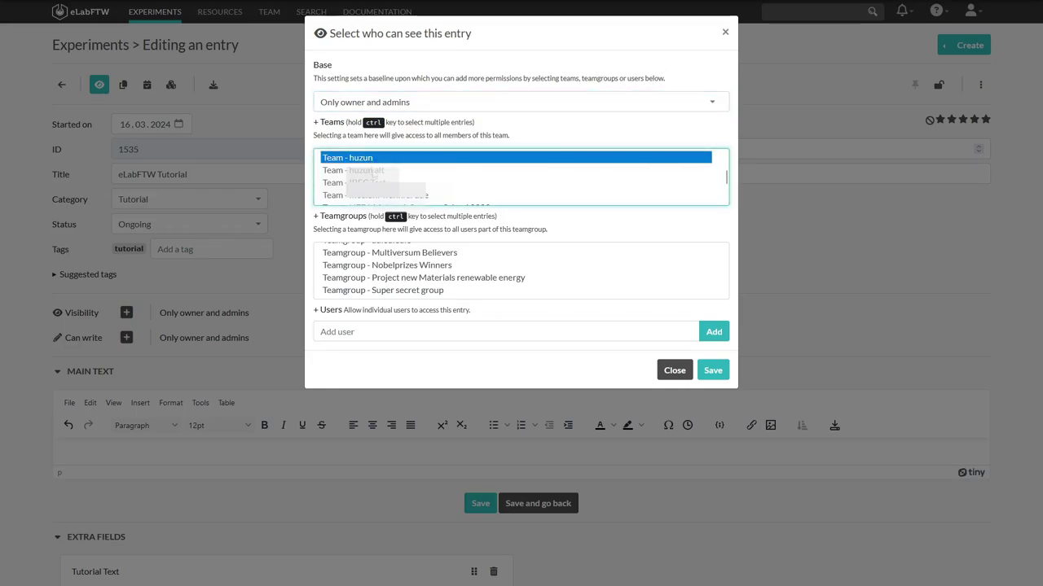
pyautogui.keyDown('ctrl'); pyautogui.click(372, 171); pyautogui.keyUp('ctrl')
pyautogui.keyDown('ctrl'); pyautogui.click(372, 171); pyautogui.keyUp('ctrl')
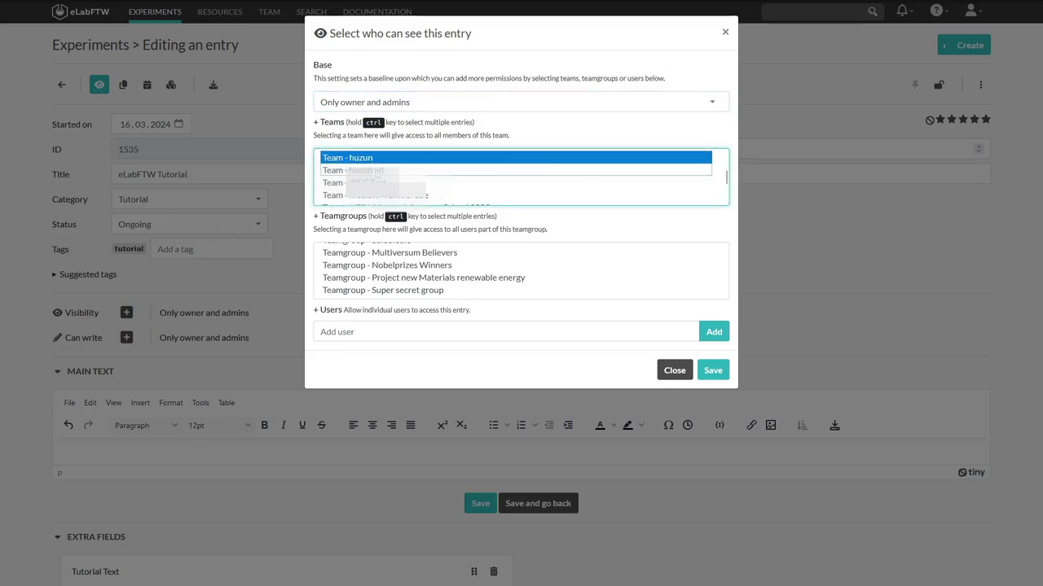
pyautogui.keyDown('ctrl'); pyautogui.click(377, 174); pyautogui.keyUp('ctrl')
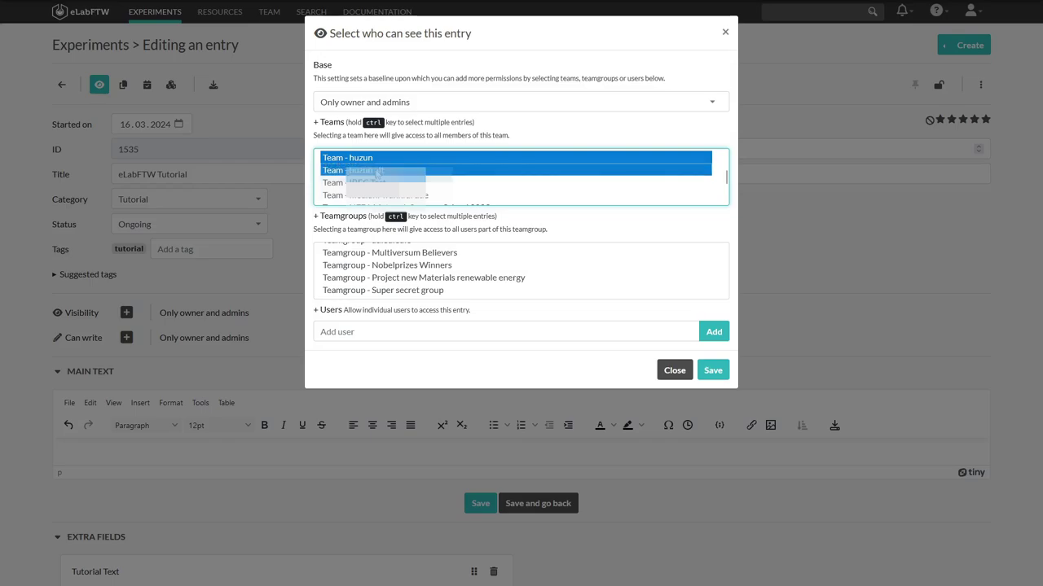
pyautogui.click(440, 255)
pyautogui.keyDown('ctrl'); pyautogui.click(439, 267); pyautogui.keyUp('ctrl')
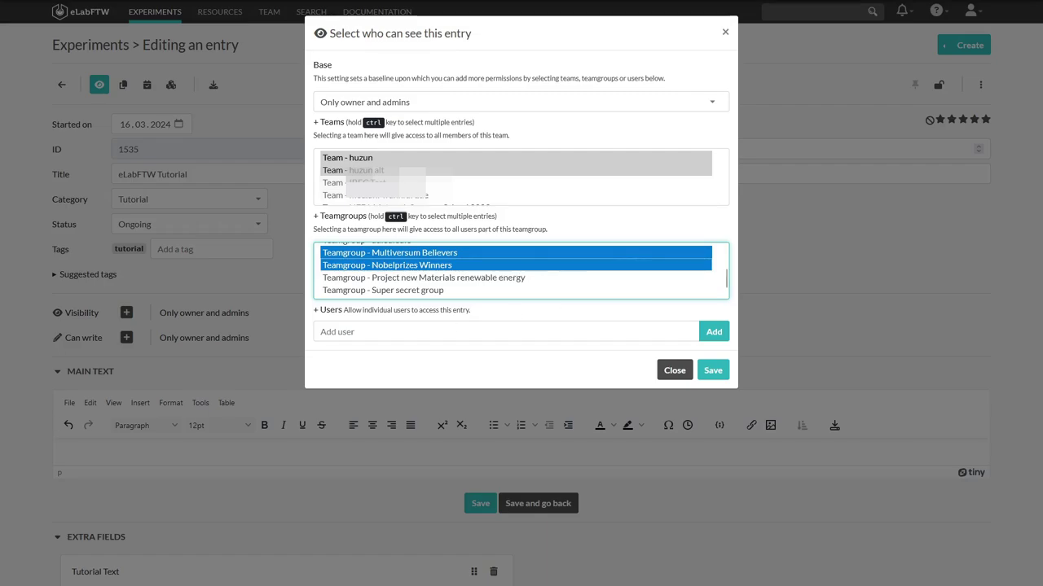
# Add one individual user to visibility, save, and leave write access at owner and admins
pyautogui.click(505, 331)
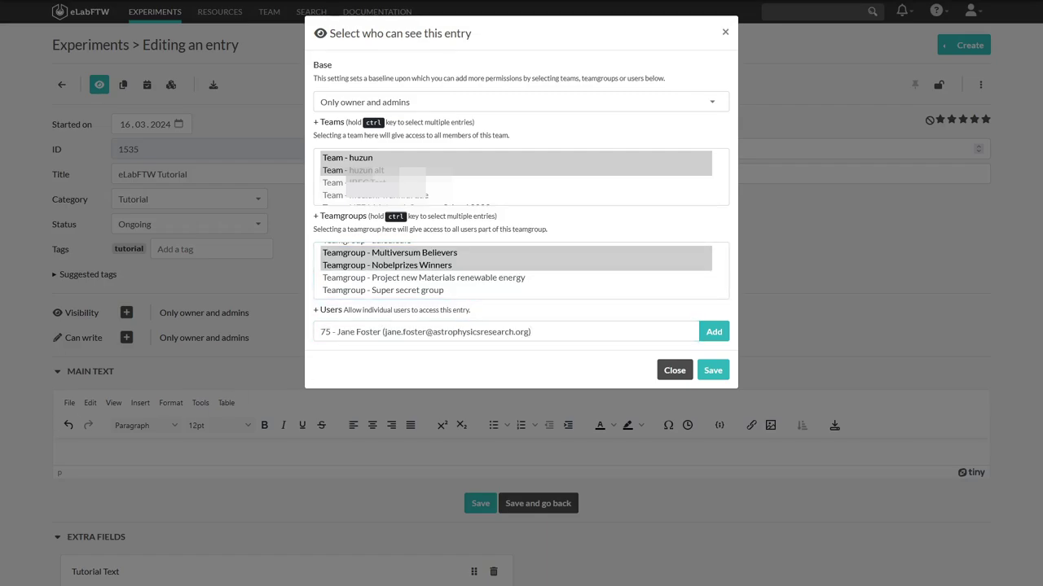
pyautogui.press('Return')
pyautogui.click(163, 359)
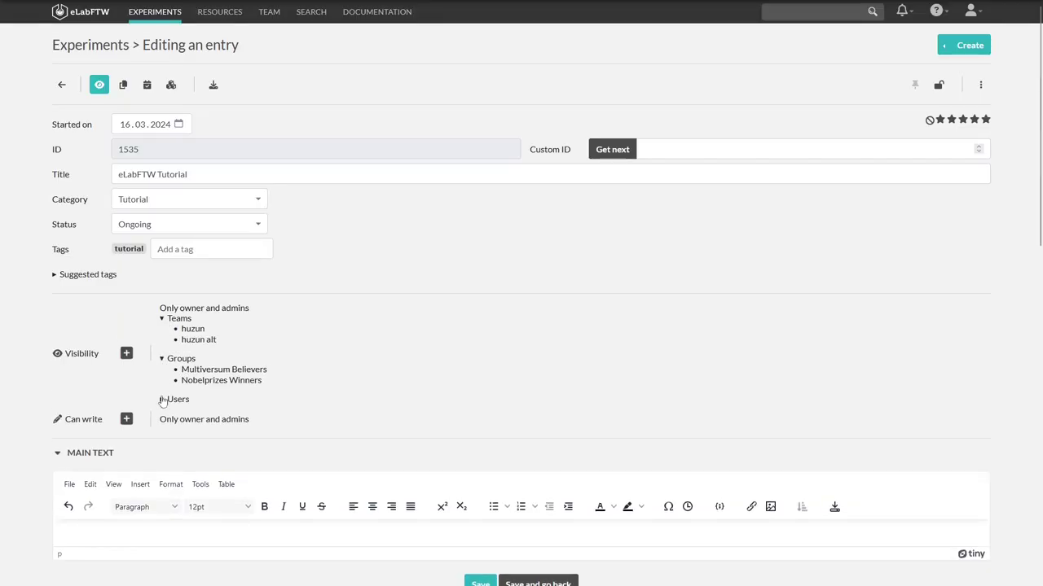
pyautogui.click(162, 399)
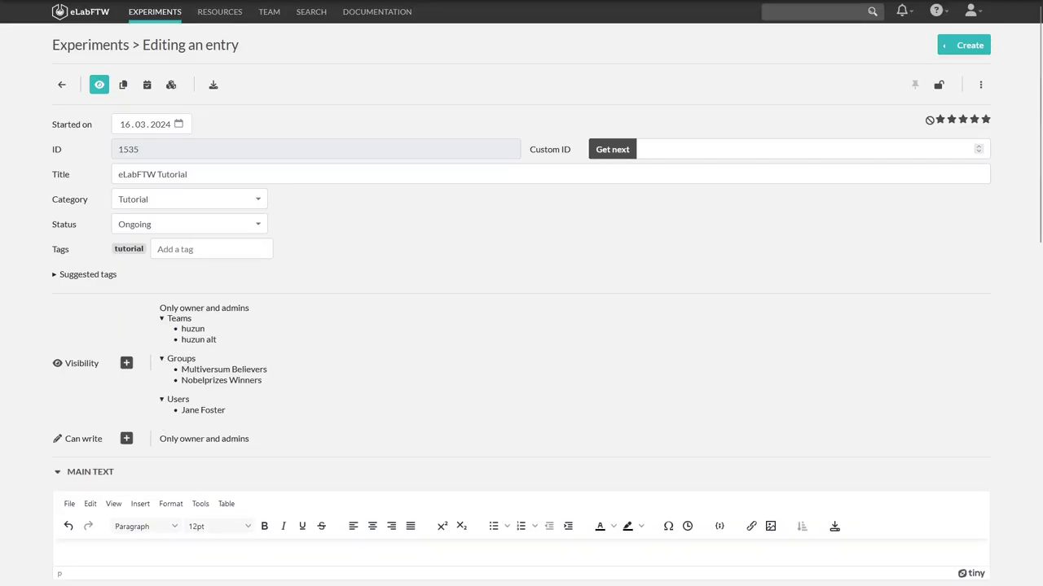
pyautogui.click(126, 438)
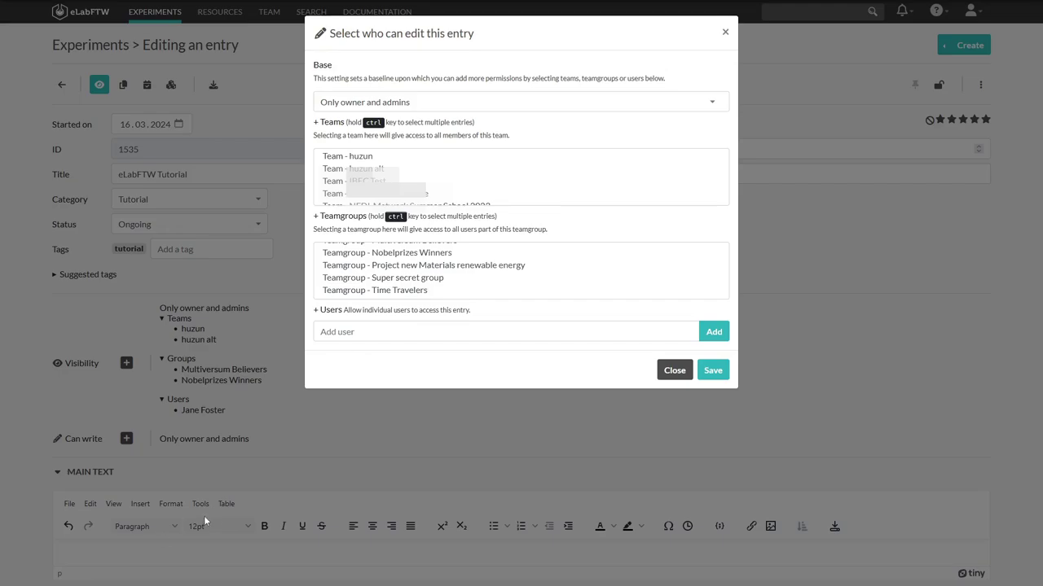
pyautogui.click(675, 371)
pyautogui.scroll(-3, 433, 263)
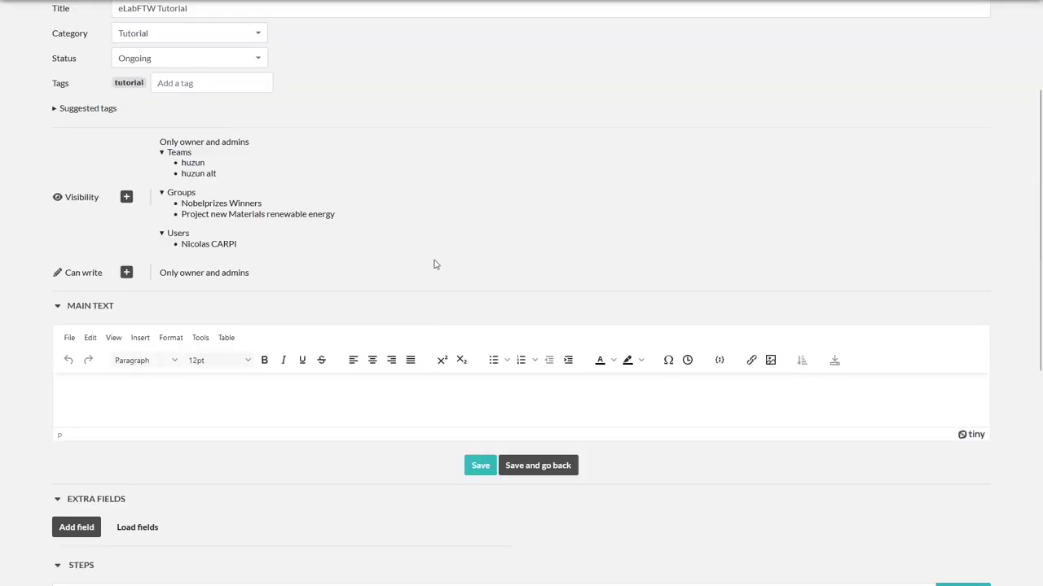
# Type 'Tutorial' as the first main-text line and browse the editor's Edit, Insert and Format menus
pyautogui.scroll(-1, 397, 291)
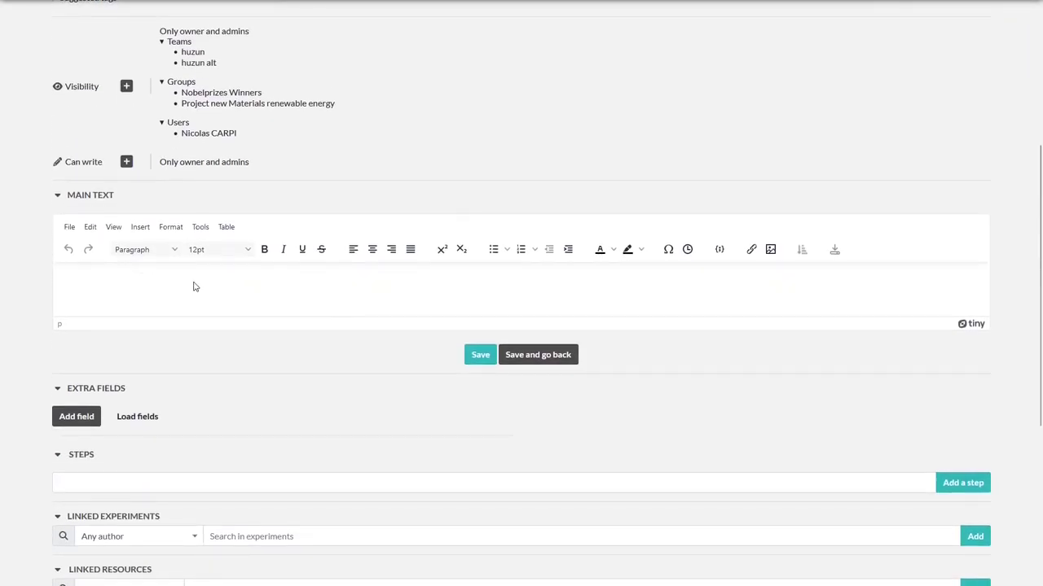
pyautogui.click(195, 286)
pyautogui.write('Tutori')
pyautogui.click(90, 227)
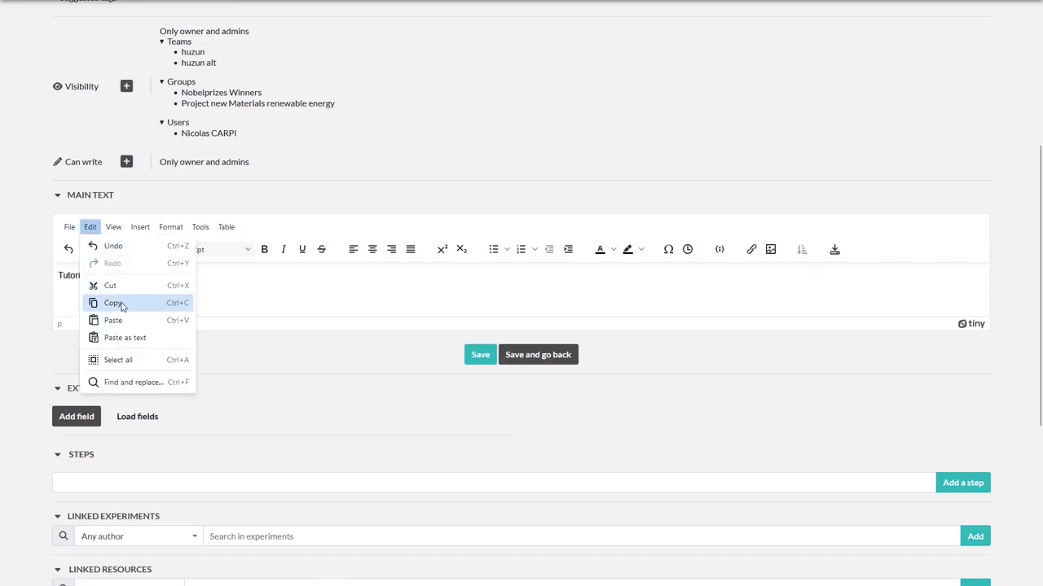
pyautogui.moveTo(114, 228)
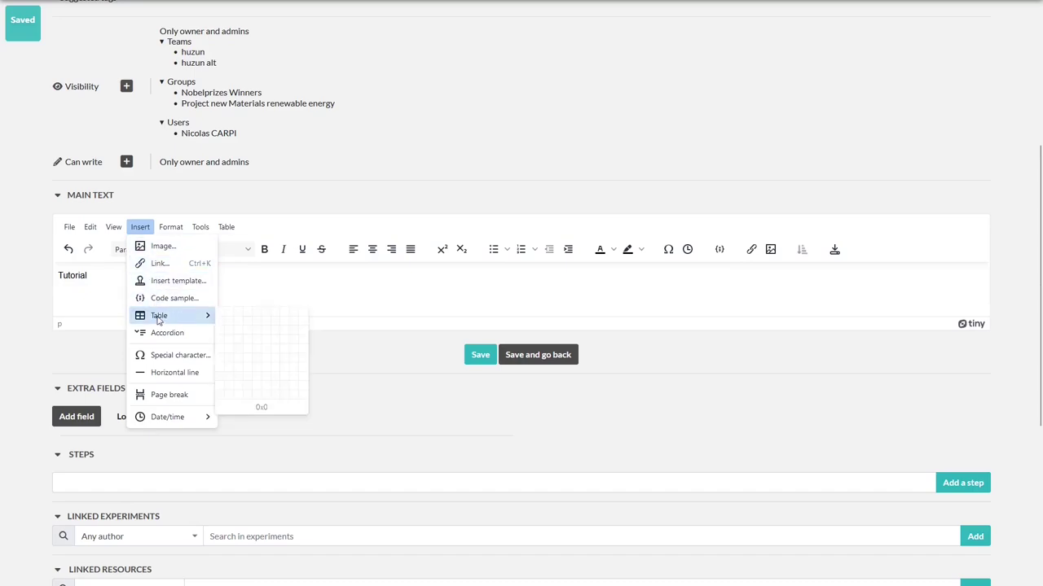
pyautogui.moveTo(168, 426)
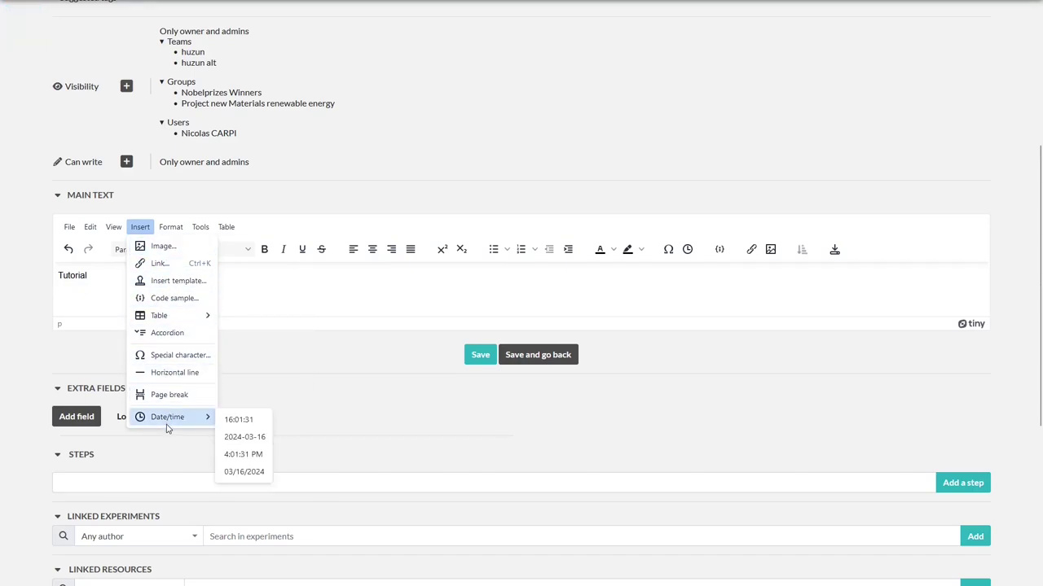
pyautogui.moveTo(179, 231)
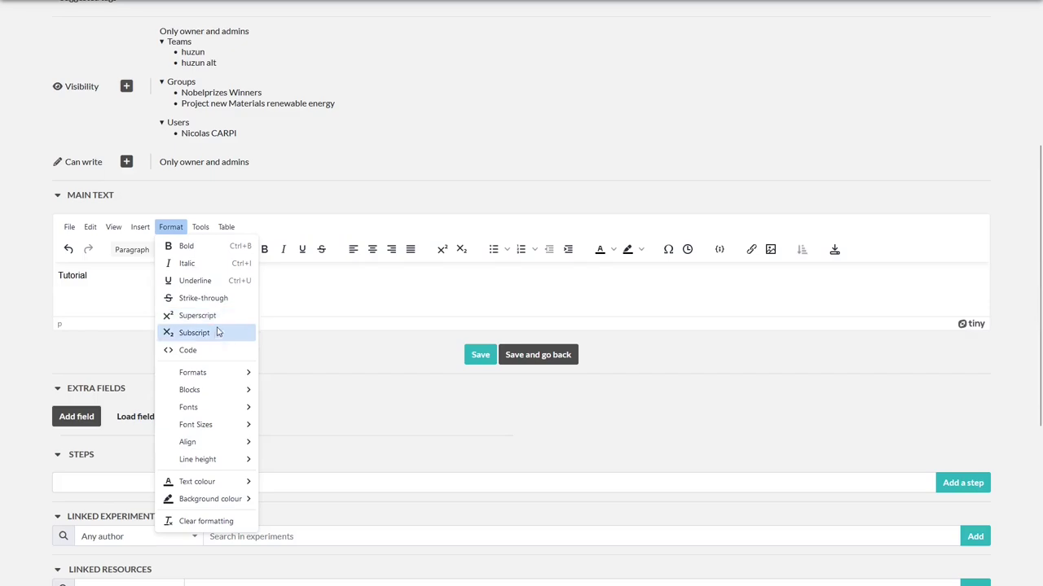
# Look over the Table size grid without inserting, then add an empty line below Tutorial
pyautogui.moveTo(233, 497)
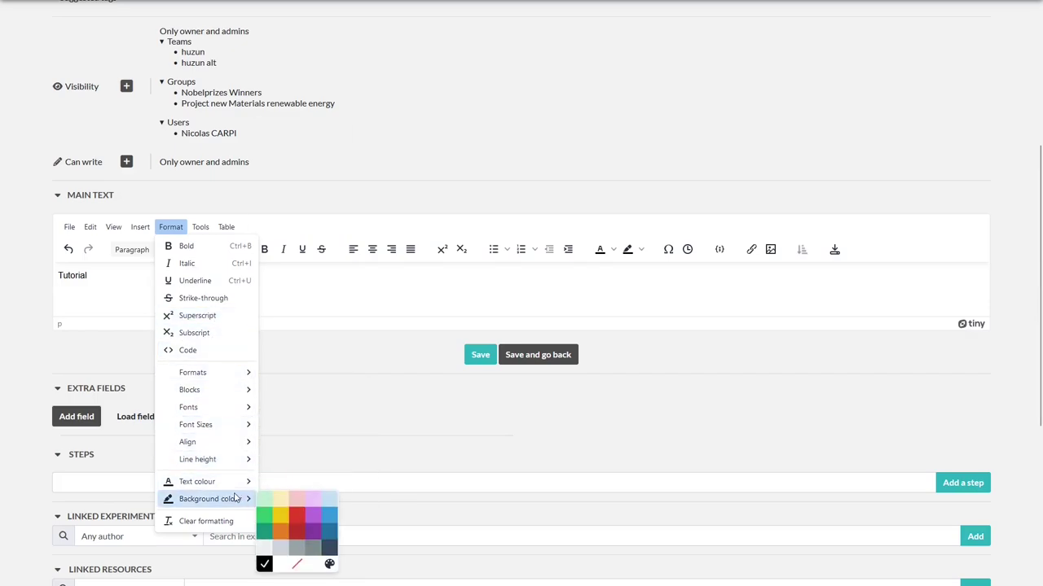
pyautogui.click(274, 277)
pyautogui.click(225, 226)
pyautogui.moveTo(268, 246)
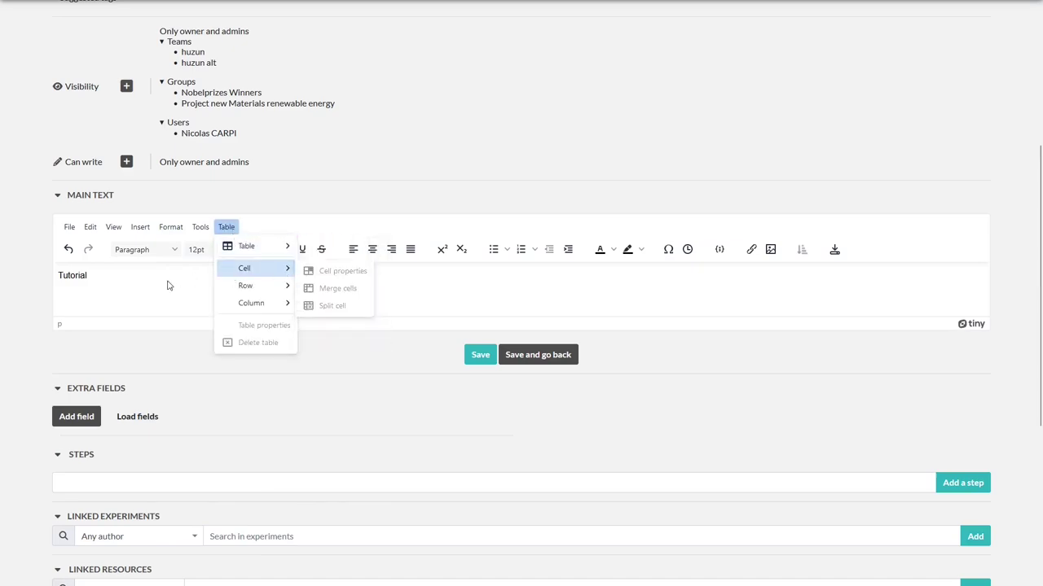
pyautogui.click(79, 291)
pyautogui.press('Return')
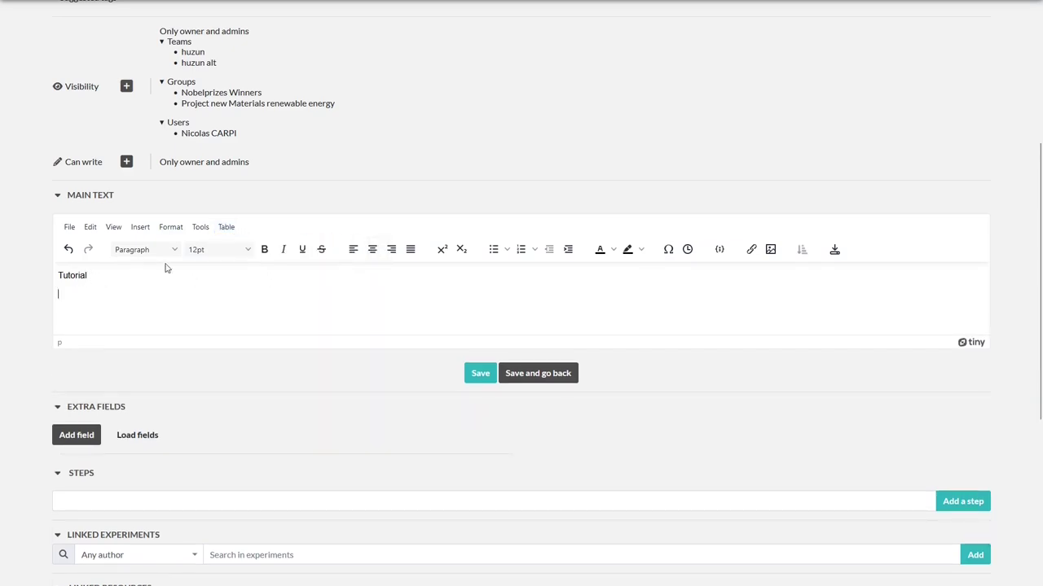
# Insert an empty 5x5 table below Tutorial and save the experiment
pyautogui.click(226, 227)
pyautogui.moveTo(242, 247)
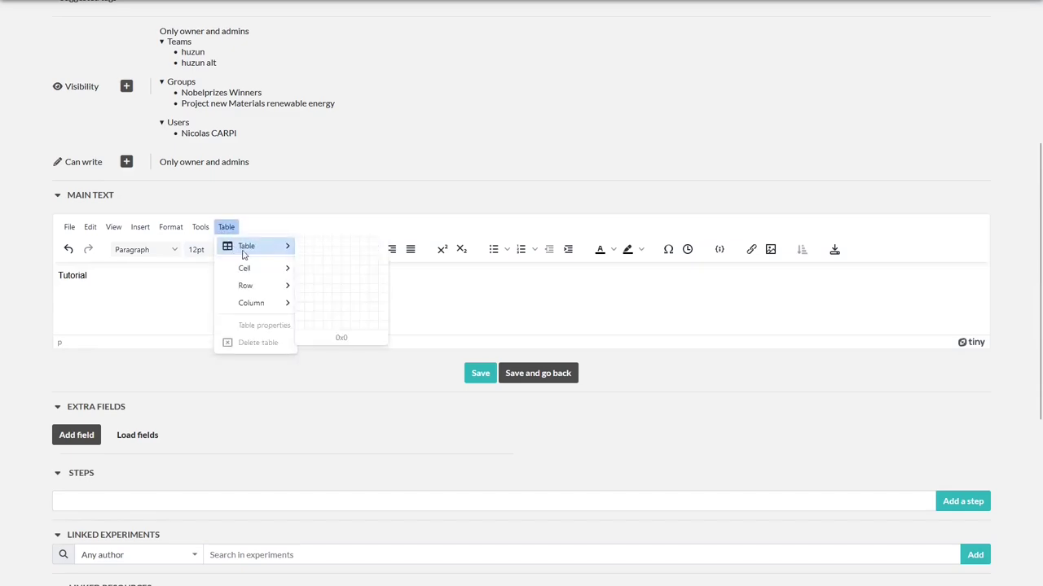
pyautogui.click(331, 282)
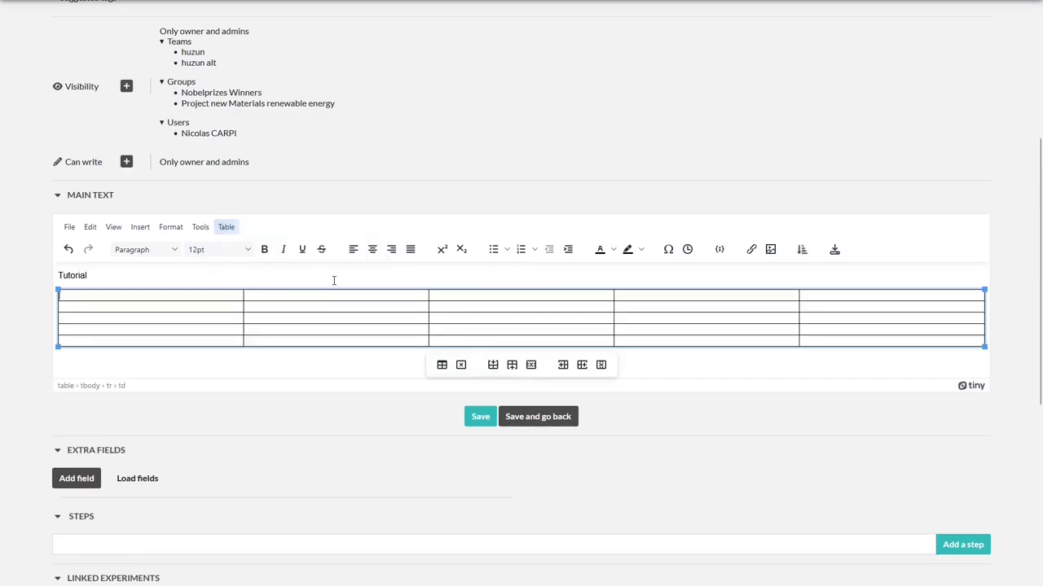
pyautogui.click(255, 365)
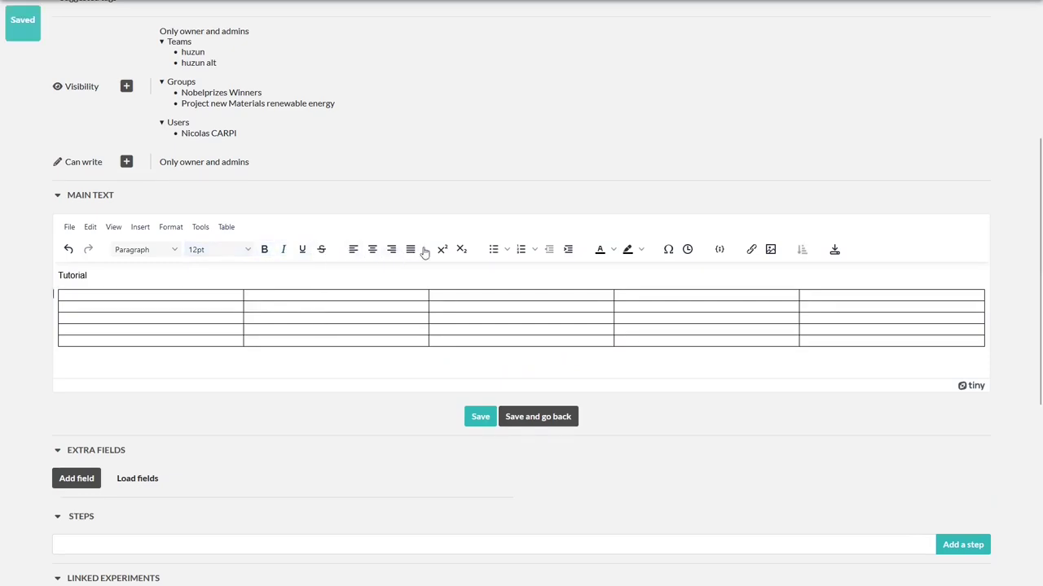
pyautogui.click(478, 426)
pyautogui.scroll(-2, 334, 417)
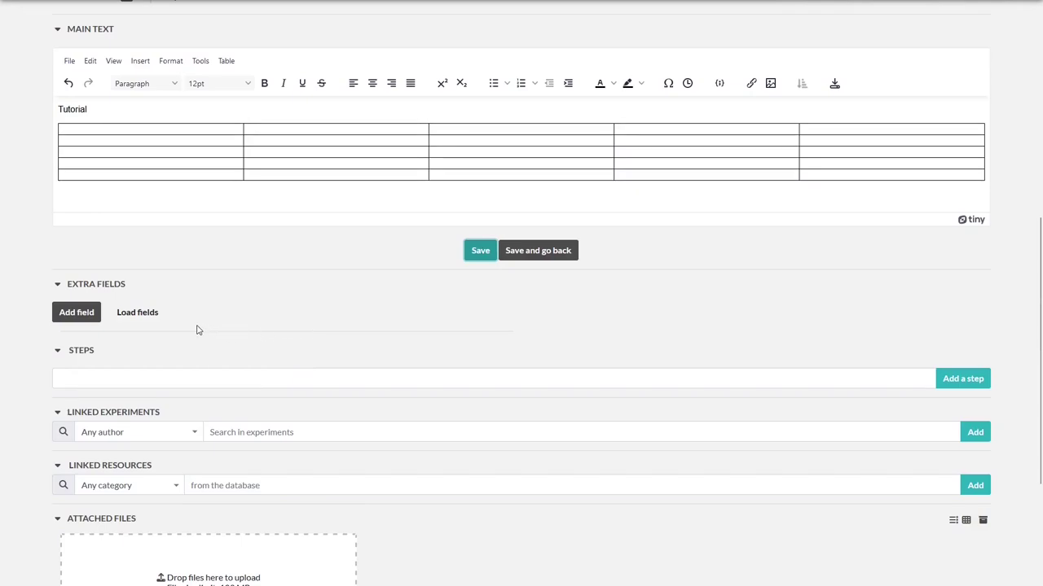
pyautogui.scroll(-1, 196, 329)
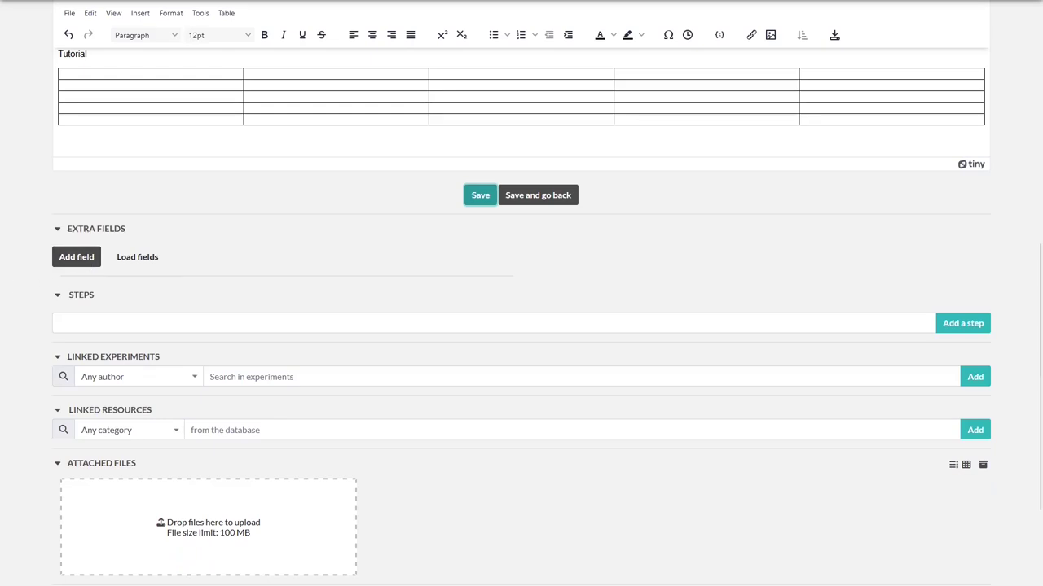
# Add a Text extra field 'Tutorial Text' in group Undefined with description 'Tutorial Description'
pyautogui.click(72, 256)
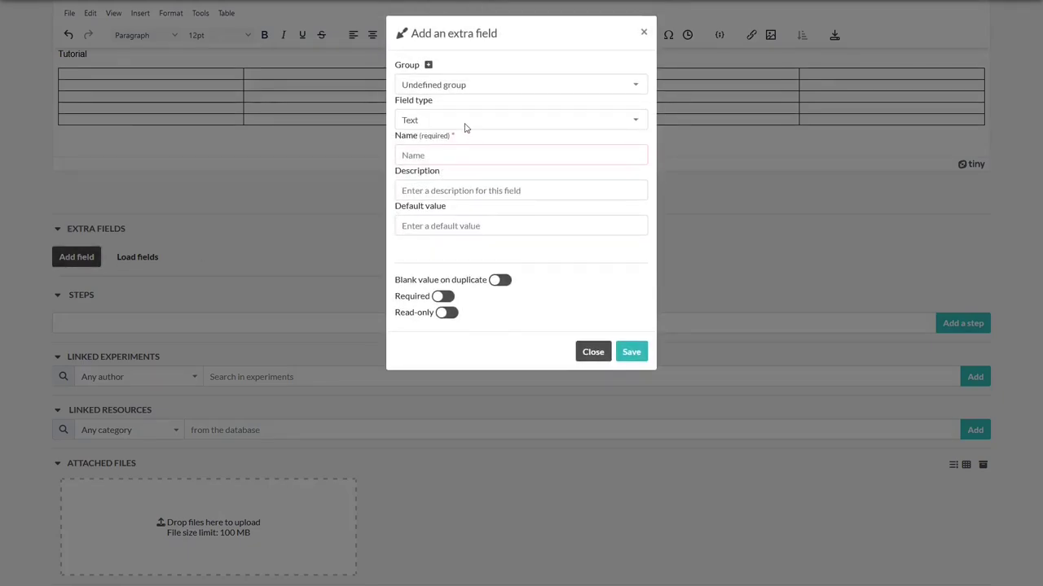
pyautogui.click(471, 92)
pyautogui.click(472, 90)
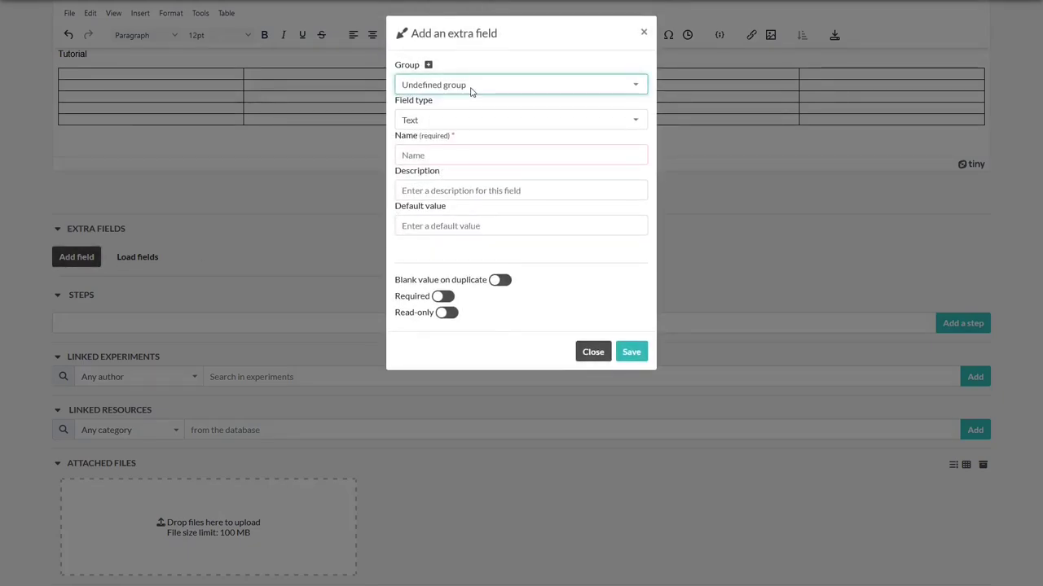
pyautogui.click(462, 123)
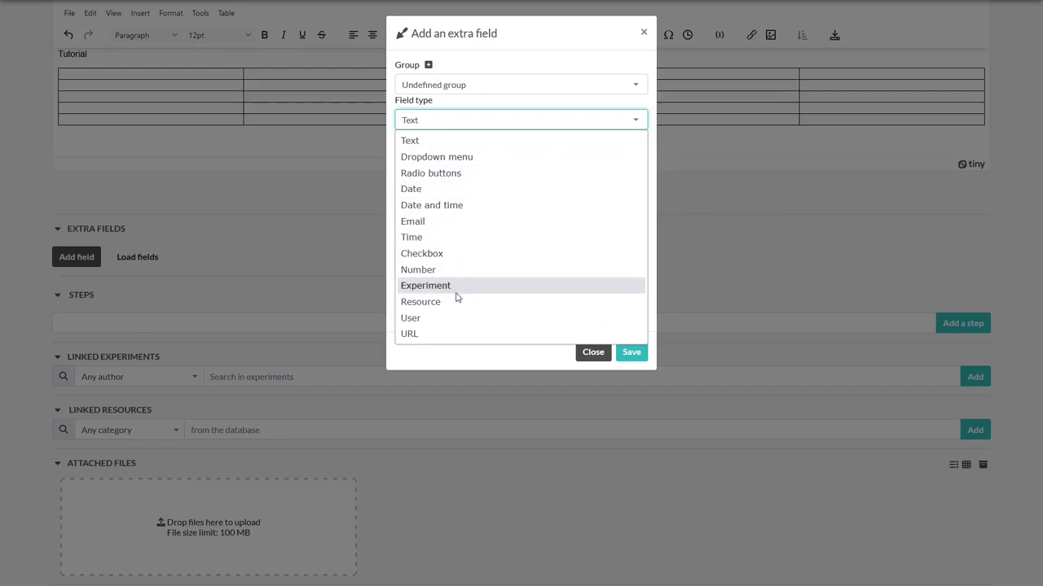
pyautogui.click(463, 146)
pyautogui.click(466, 156)
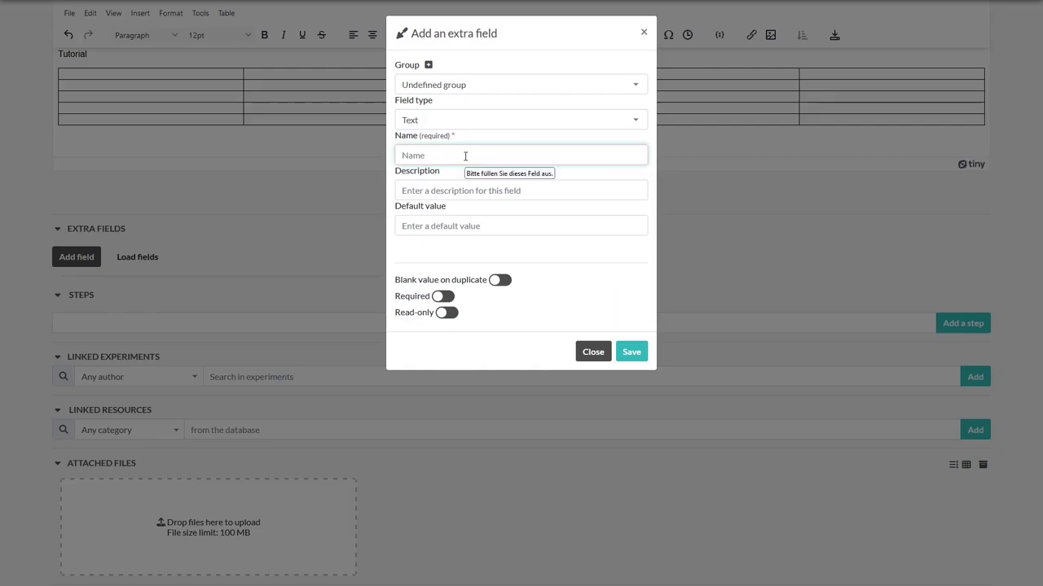
pyautogui.write('Tutori')
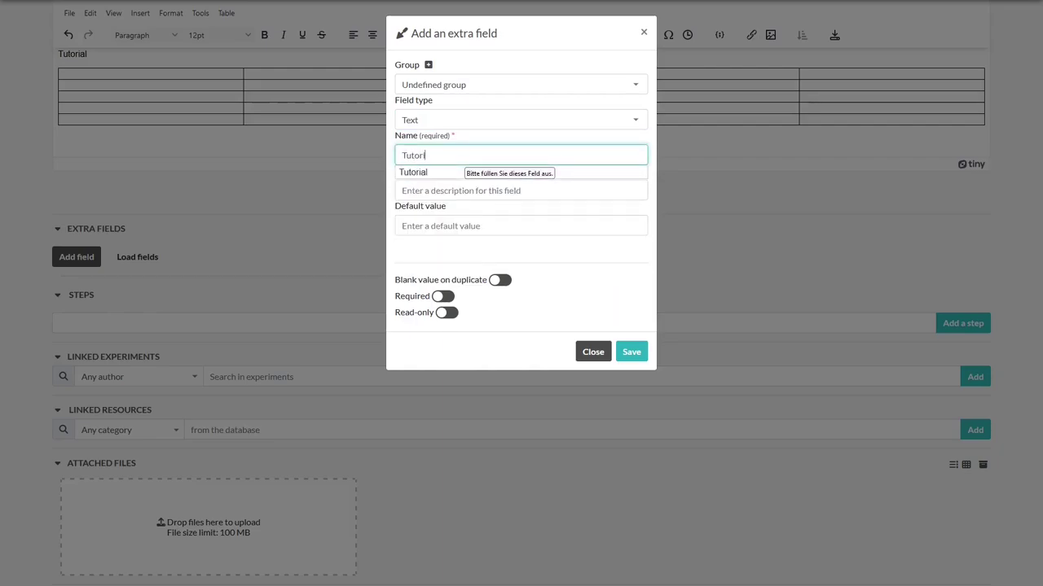
pyautogui.write('al Text')
pyautogui.press('Tab')
pyautogui.write('Tutorial Description')
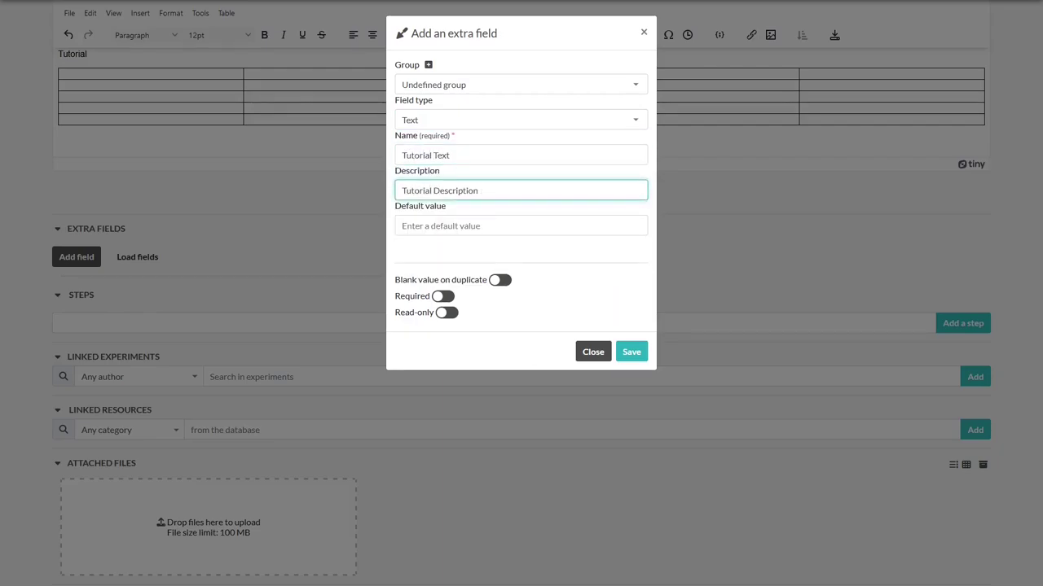
pyautogui.click(631, 352)
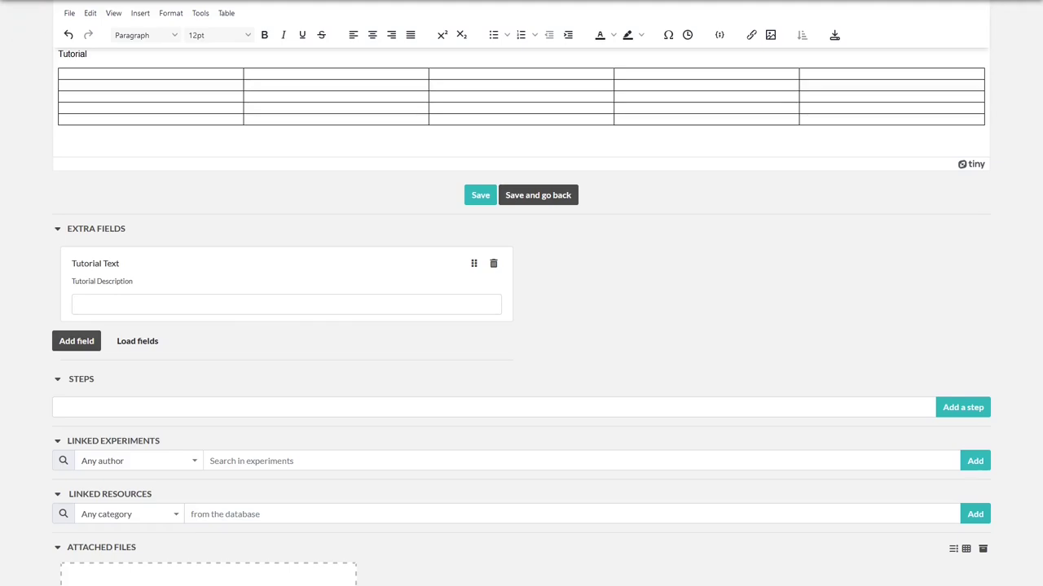
# Add a Radio buttons field with choices Yes, No, Maybe and drag it below Tutorial Text
pyautogui.click(90, 342)
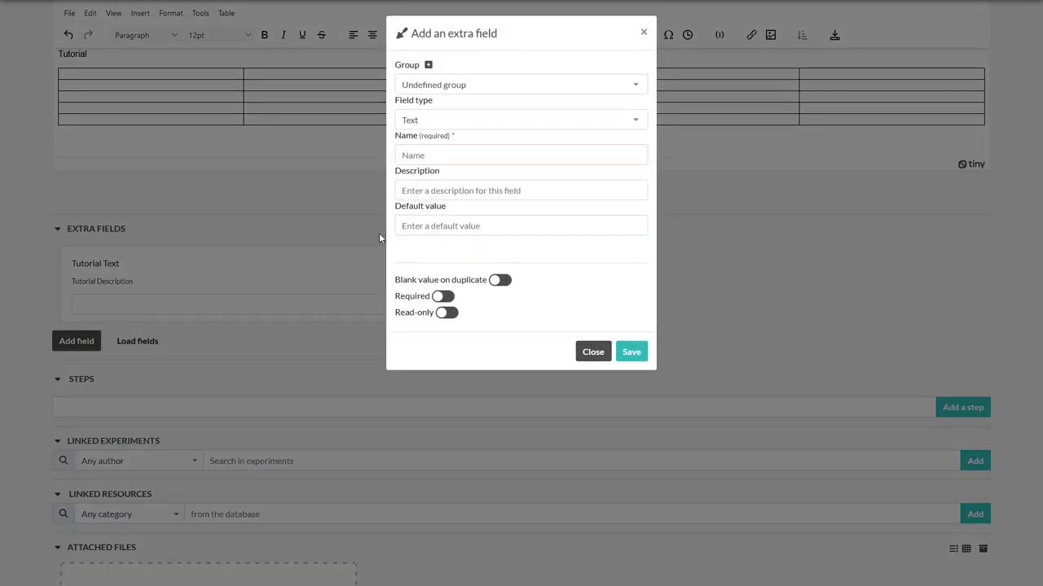
pyautogui.click(470, 124)
pyautogui.click(471, 178)
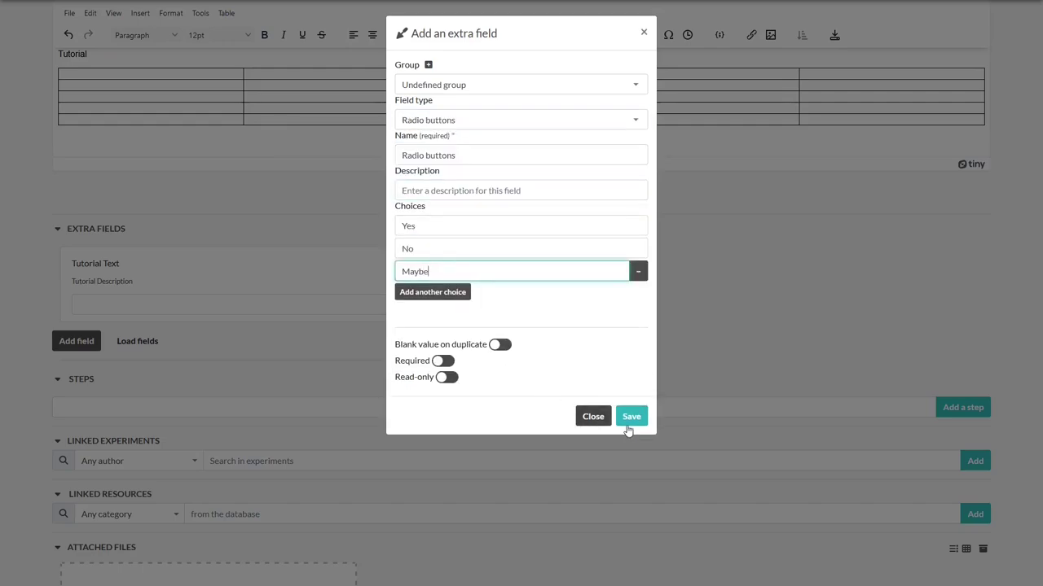
pyautogui.click(629, 416)
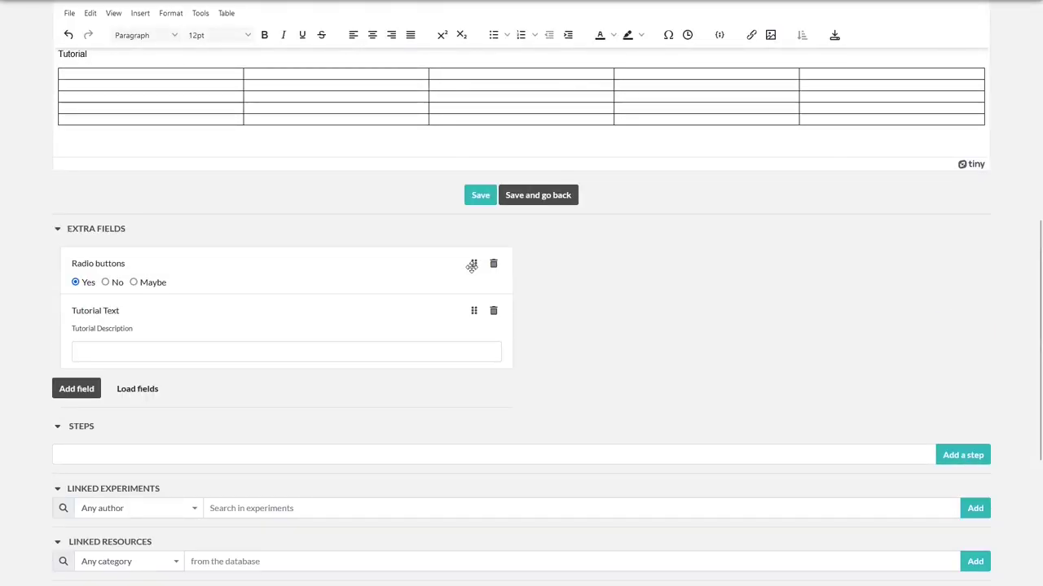
pyautogui.moveTo(473, 266); pyautogui.dragTo(470, 345)
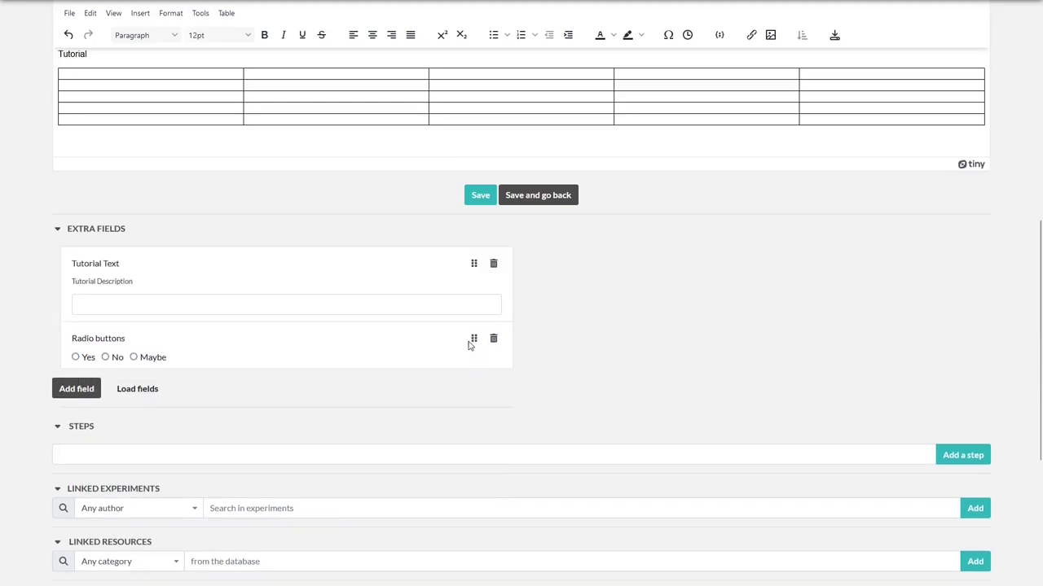
pyautogui.click(493, 265)
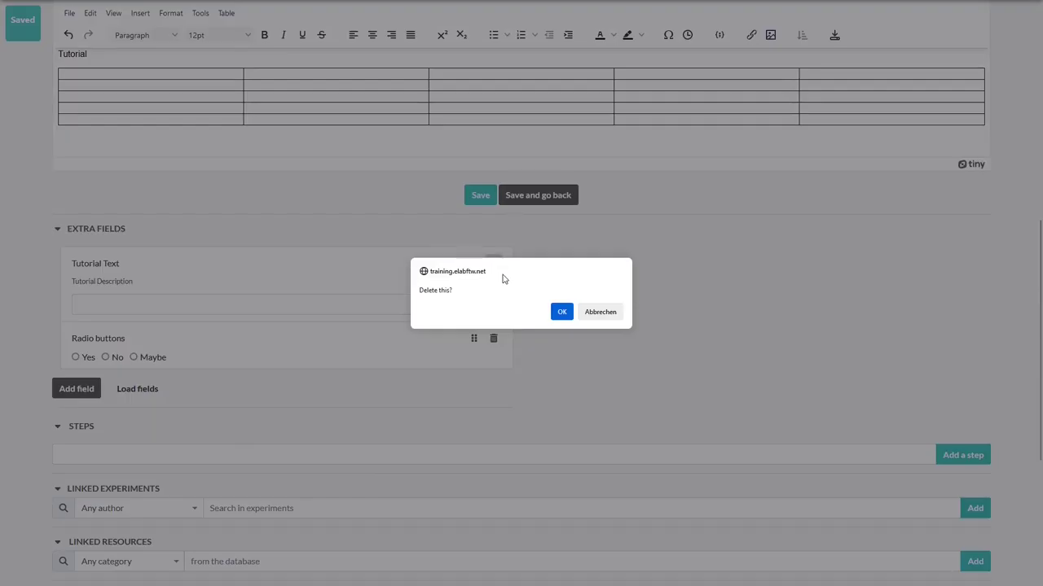
pyautogui.click(600, 312)
# Add the steps 'Record a video' and 'Share your screen'
pyautogui.scroll(-2, 583, 318)
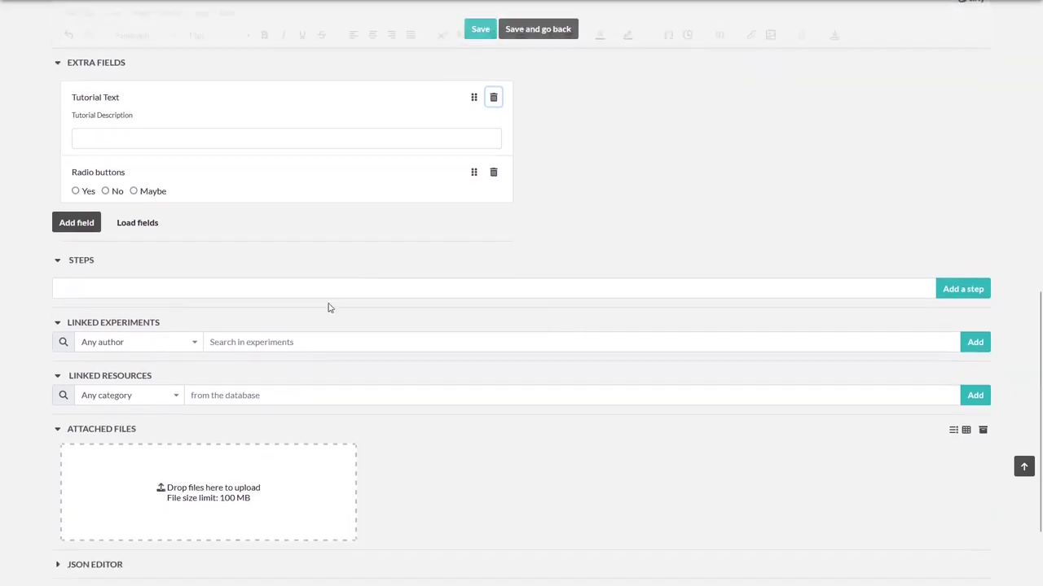
pyautogui.click(194, 286)
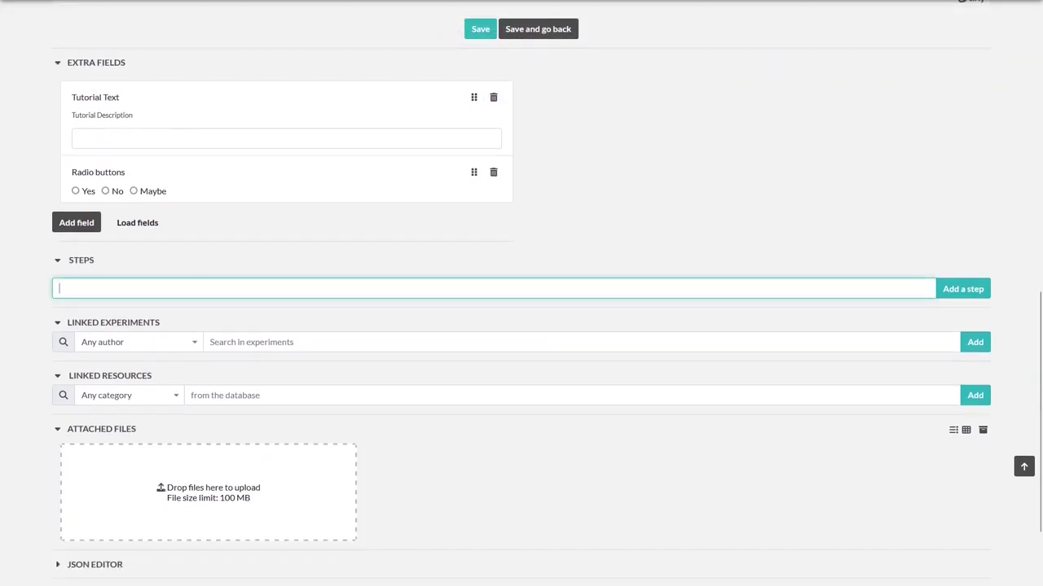
pyautogui.click(323, 285)
pyautogui.write('Record a video')
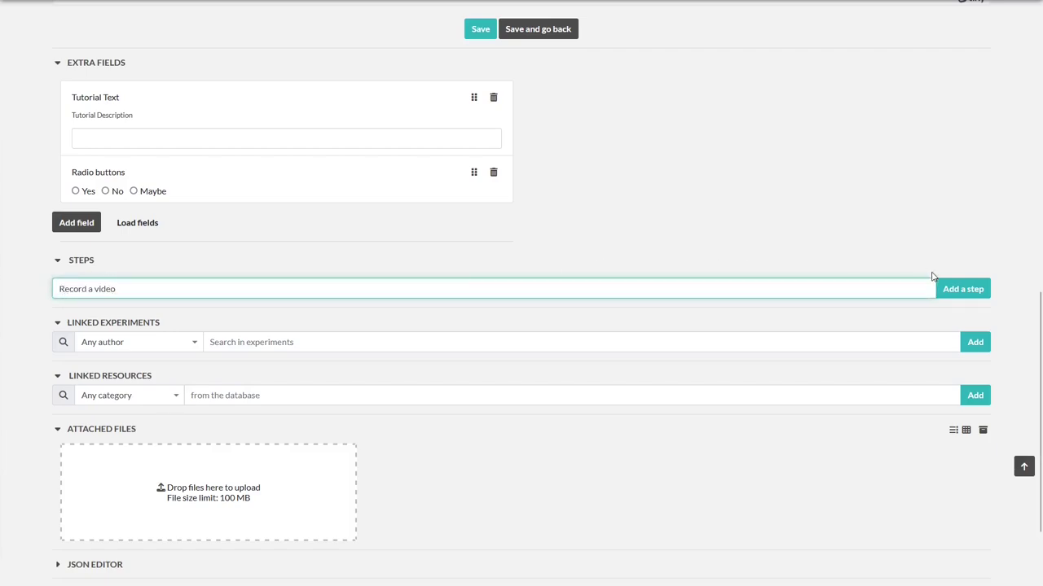
pyautogui.click(941, 287)
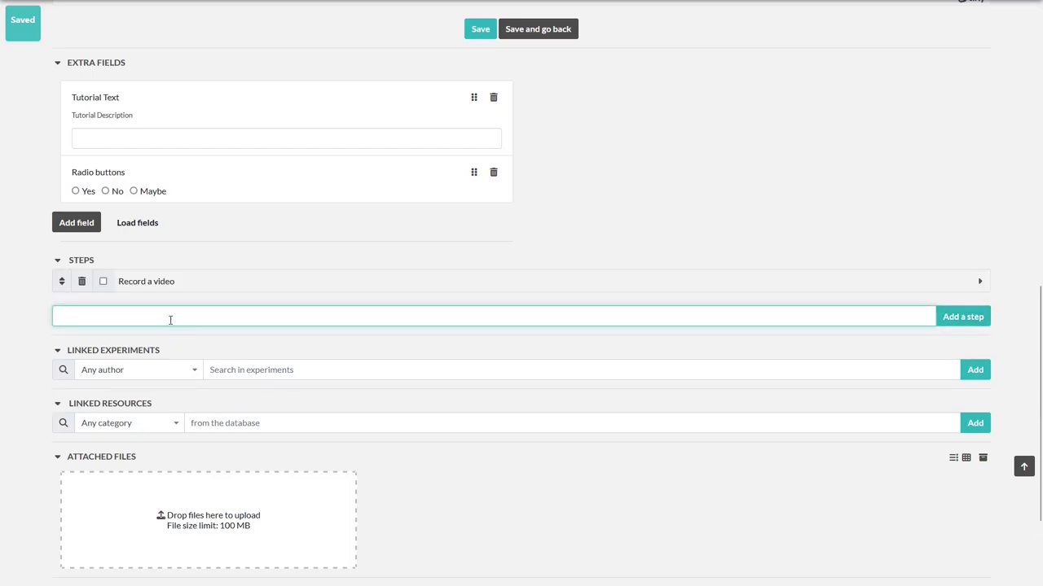
pyautogui.write('Share your screen')
pyautogui.press('Return')
# Add 'Edit the video' and 'Upload it', and mark 'Record a video' completed
pyautogui.write('Edit the video')
pyautogui.press('Return')
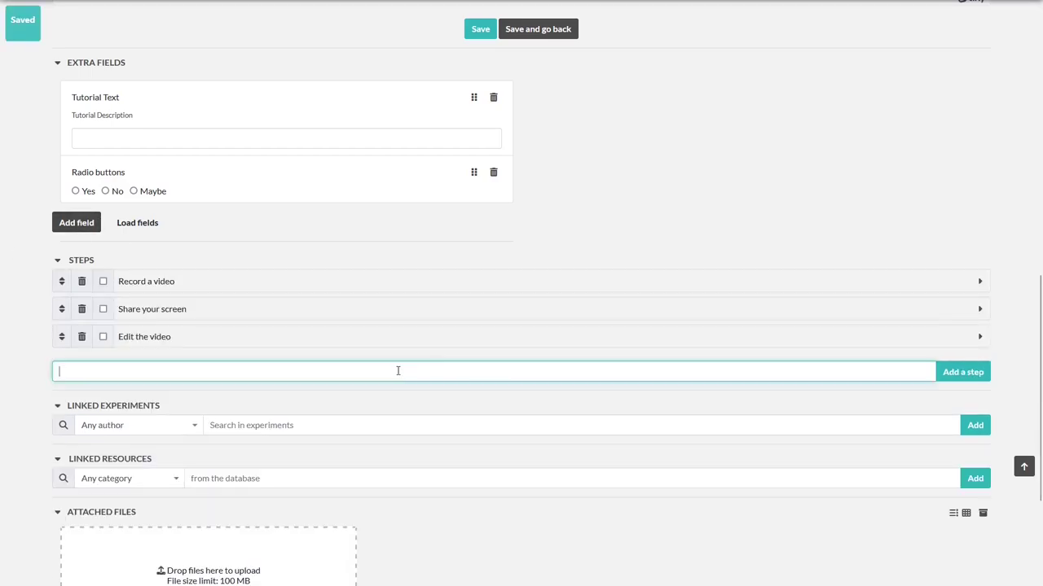
pyautogui.write('Upload it')
pyautogui.press('Return')
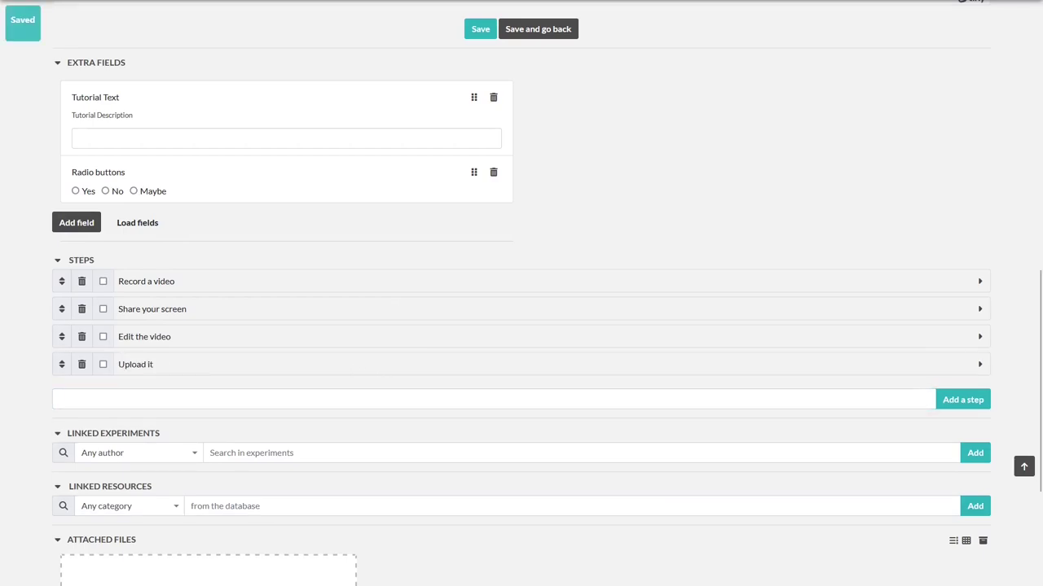
pyautogui.click(103, 281)
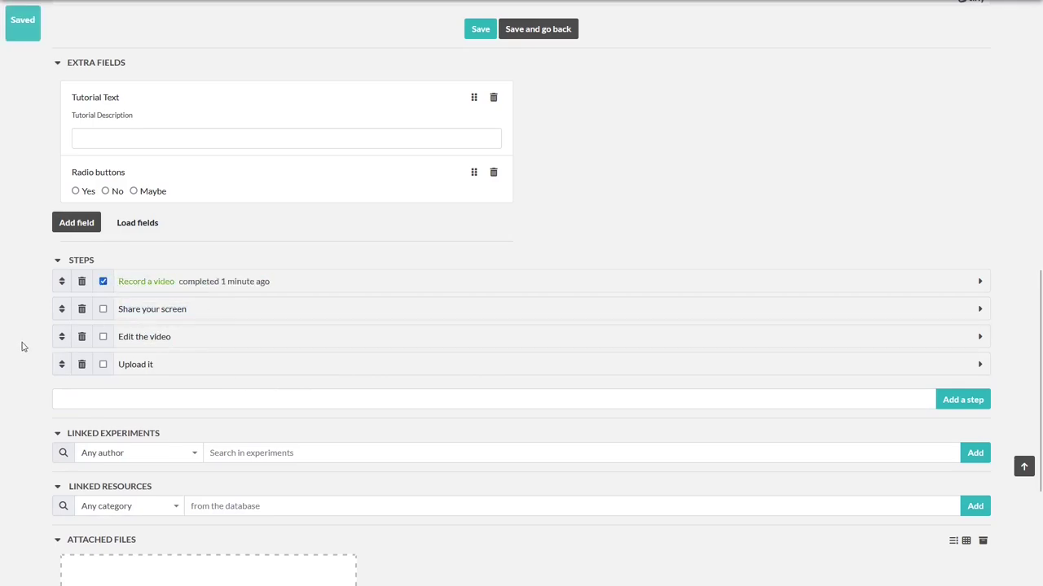
pyautogui.scroll(-2, 22, 346)
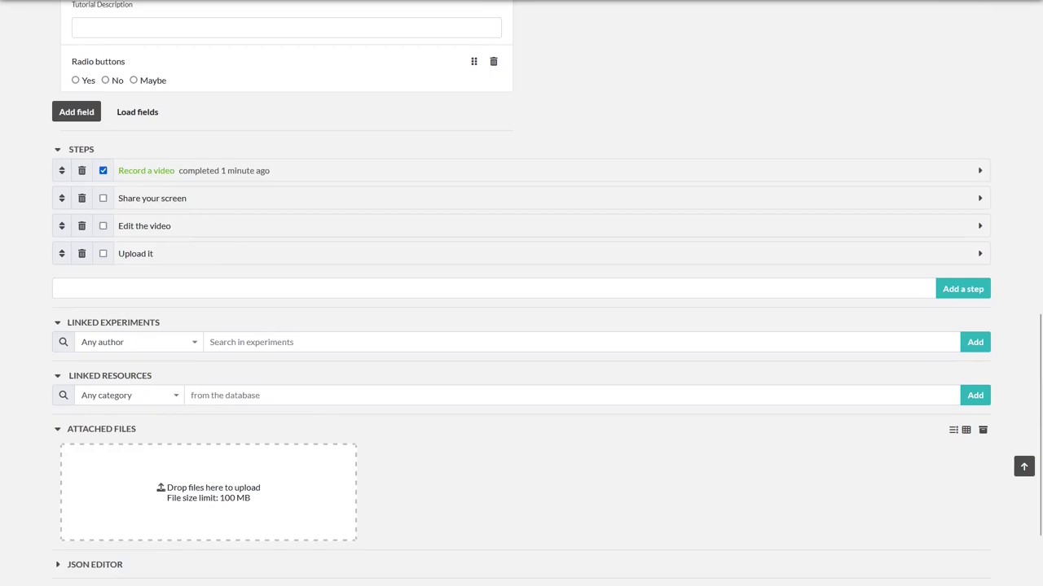
pyautogui.click(166, 350)
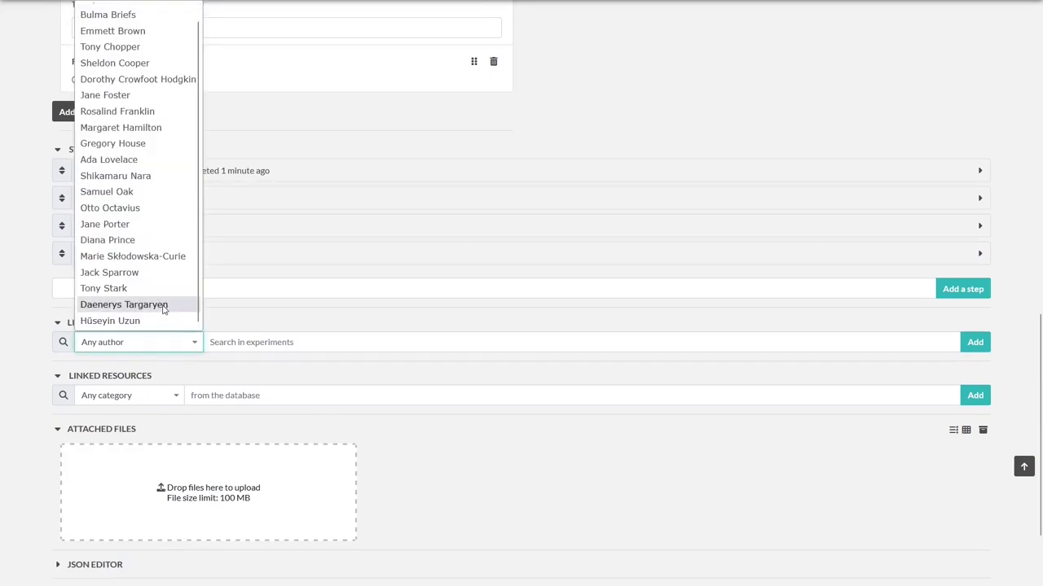
pyautogui.click(157, 399)
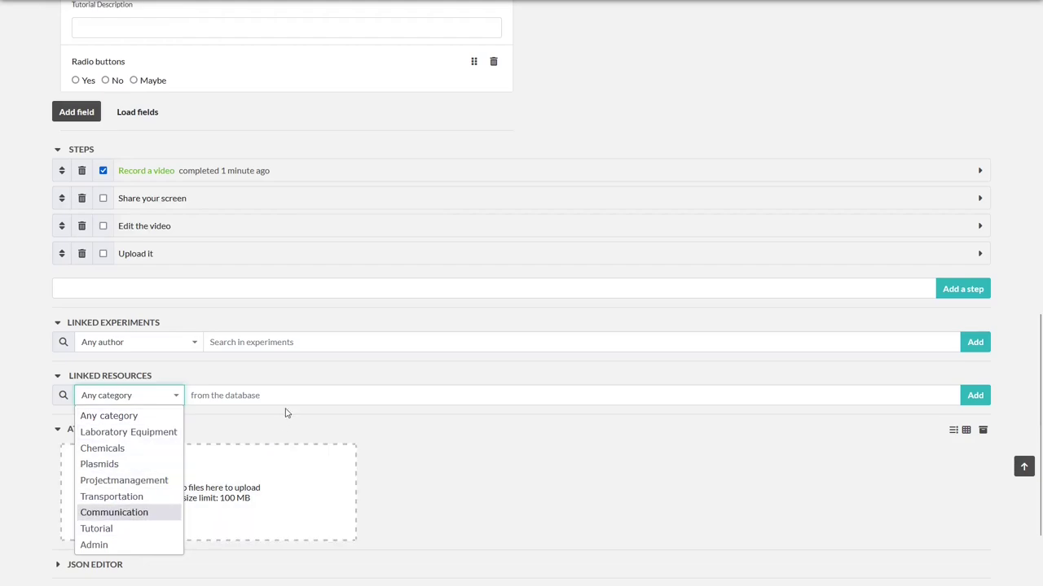
pyautogui.click(284, 343)
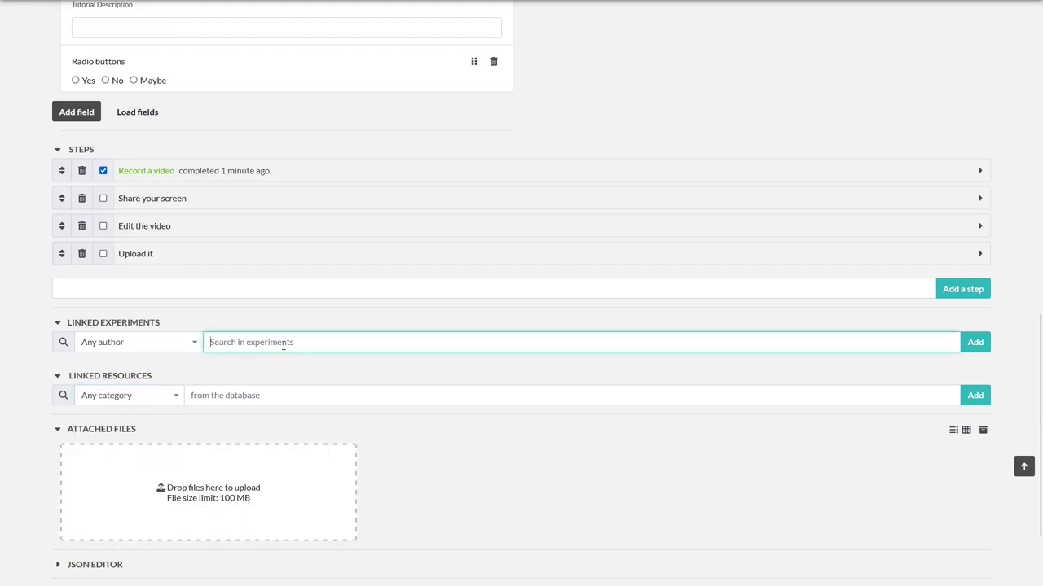
pyautogui.write('e')
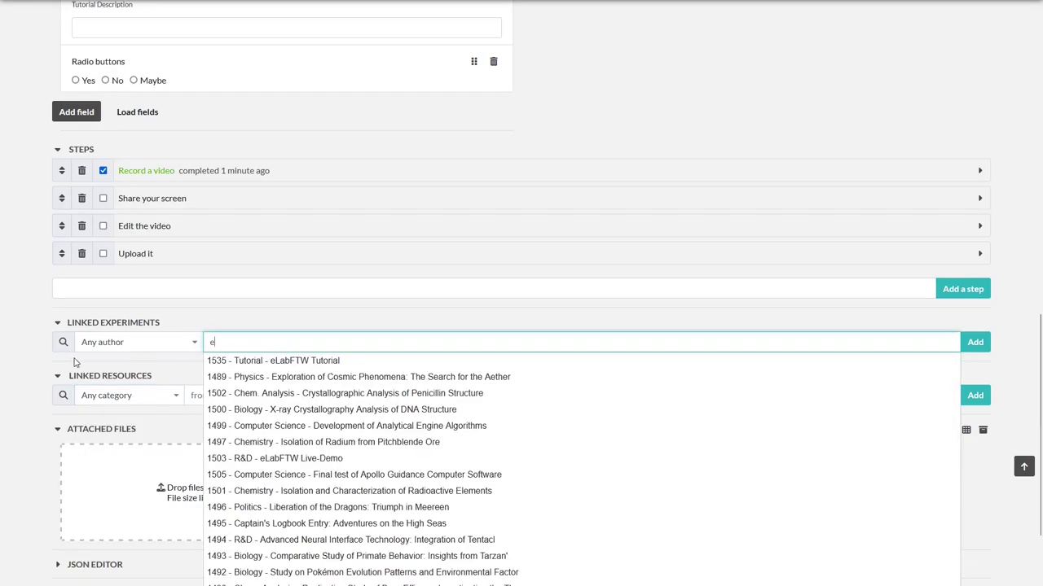
pyautogui.click(24, 354)
pyautogui.click(232, 347)
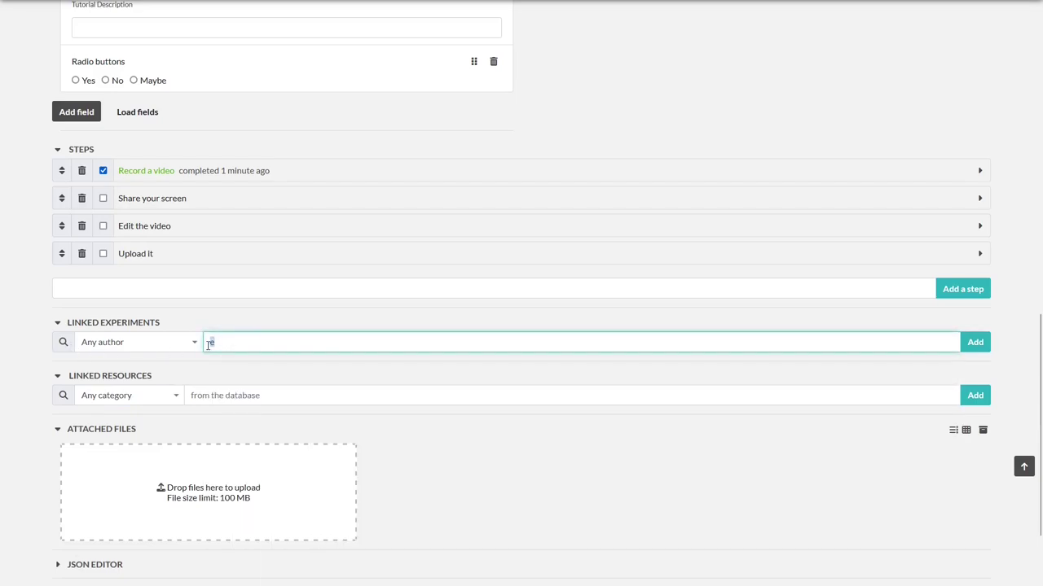
pyautogui.press('BackSpace')
pyautogui.scroll(6, 236, 326)
# Start a new line below the main text table and type '#'
pyautogui.scroll(-1, 185, 384)
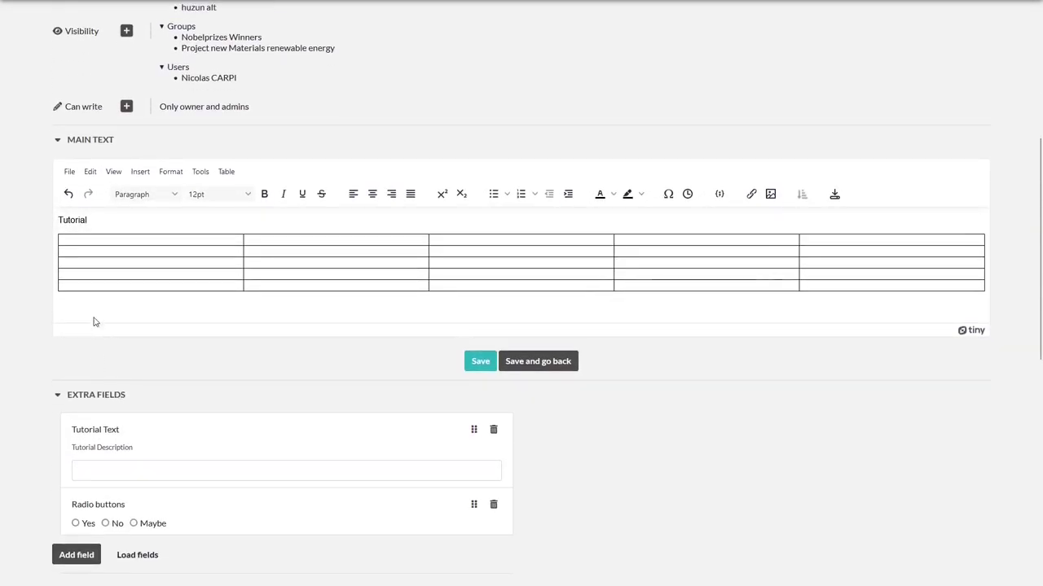
pyautogui.click(85, 311)
pyautogui.write('#')
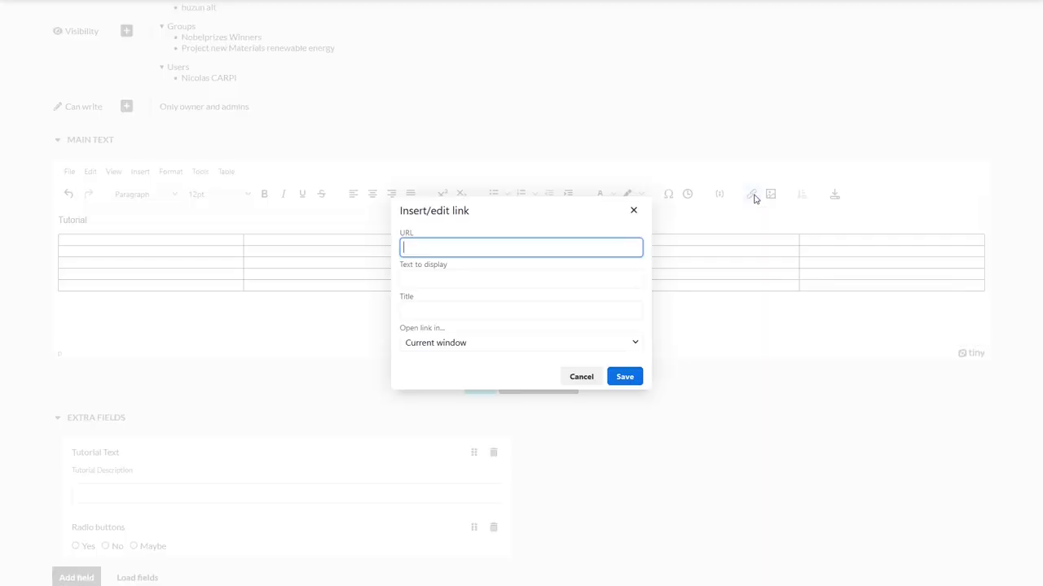
# Inspect the Insert/edit link fields, keeping Open link in the current window
pyautogui.click(751, 194)
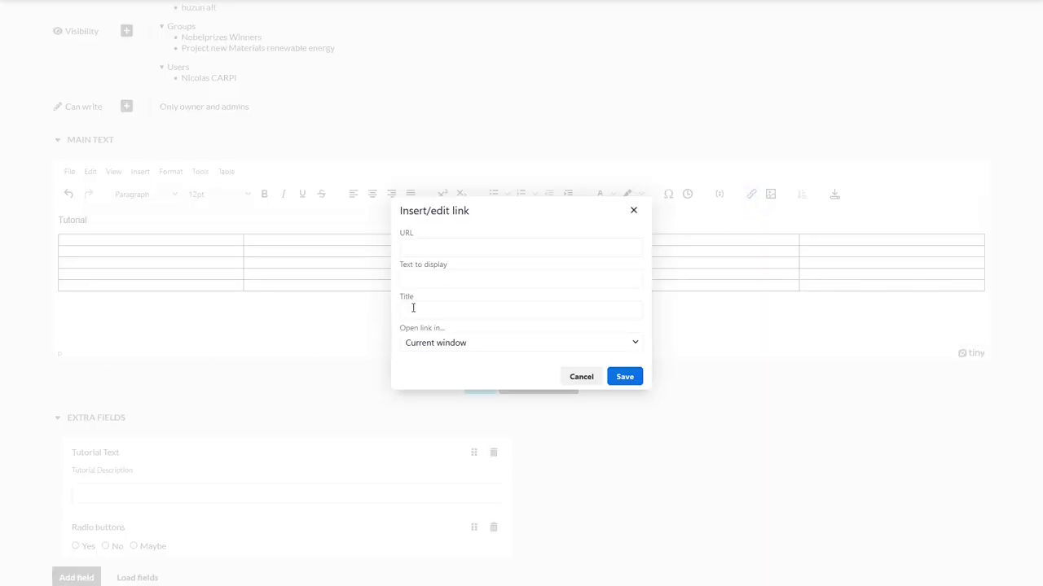
pyautogui.click(460, 252)
pyautogui.click(454, 277)
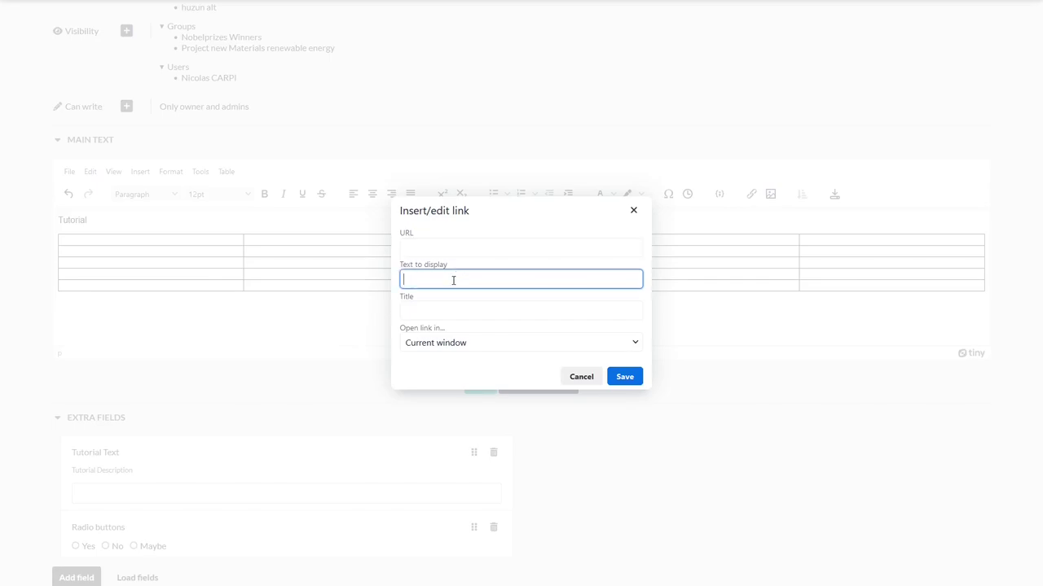
pyautogui.click(450, 313)
pyautogui.click(455, 342)
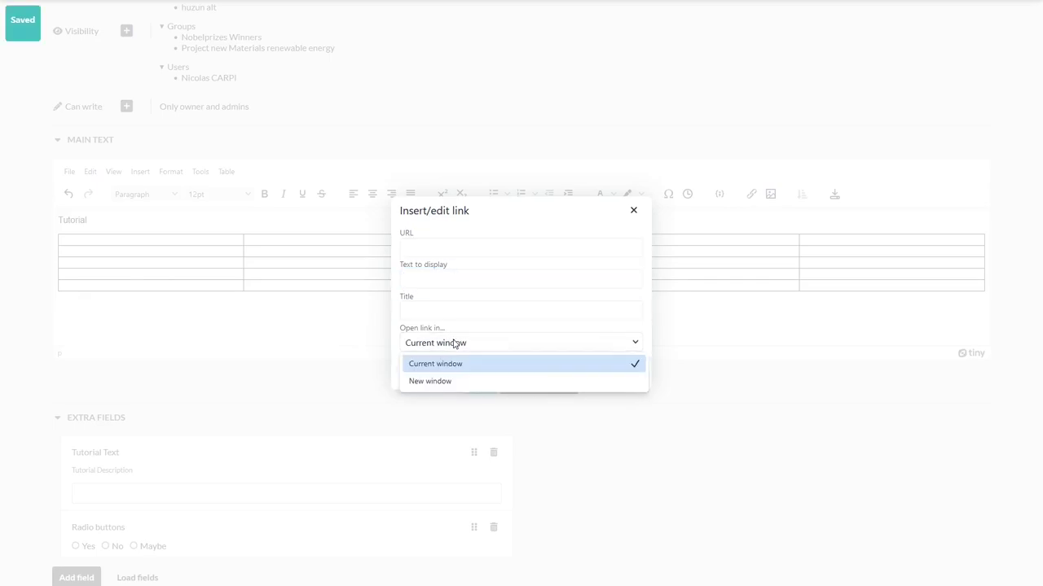
pyautogui.click(458, 342)
# Dismiss the Insert/edit link dialog with Escape, leaving the main text unchanged, and scroll down
pyautogui.press('Escape')
pyautogui.scroll(-7, 310, 331)
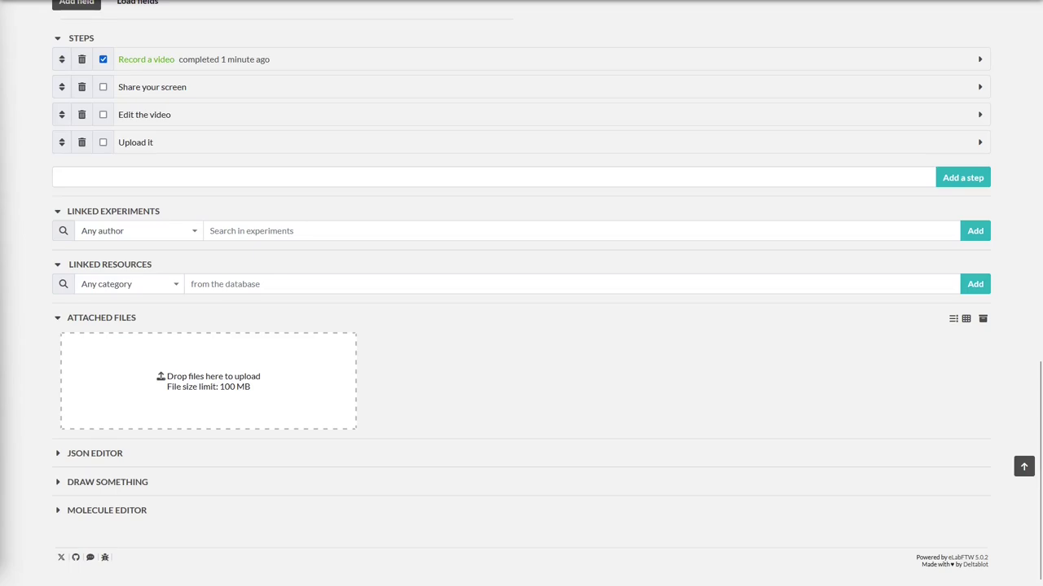
# Expand Draw Something and sketch a simple teal smiley face on the canvas
pyautogui.click(57, 482)
pyautogui.scroll(-3, 156, 453)
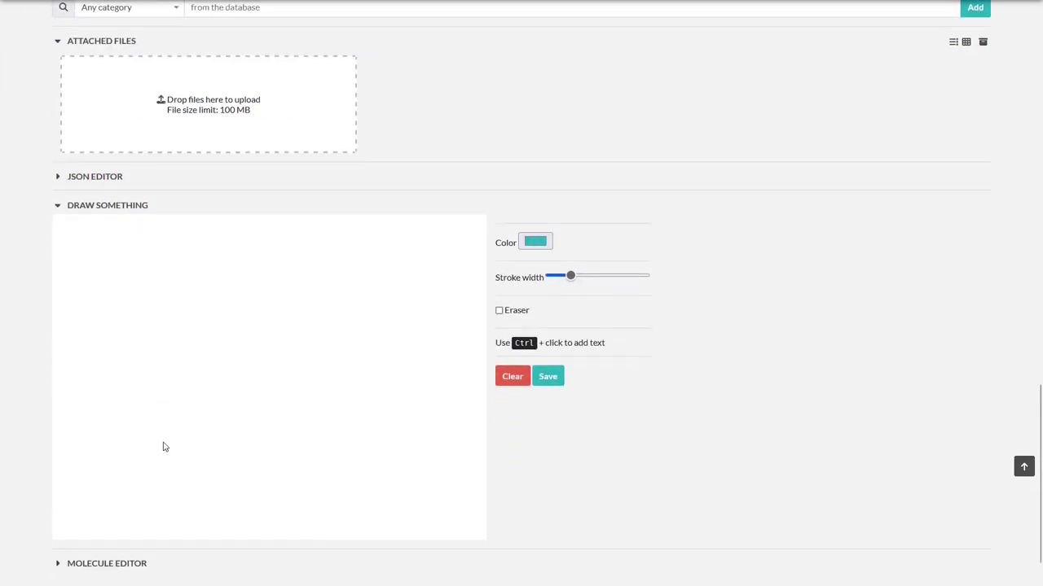
pyautogui.moveTo(158, 297); pyautogui.dragTo(222, 300)
pyautogui.moveTo(271, 311); pyautogui.dragTo(321, 310)
pyautogui.moveTo(207, 388)
pyautogui.mouseDown()
pyautogui.moveTo(290, 391)
pyautogui.moveTo(299, 382)
pyautogui.mouseUp()
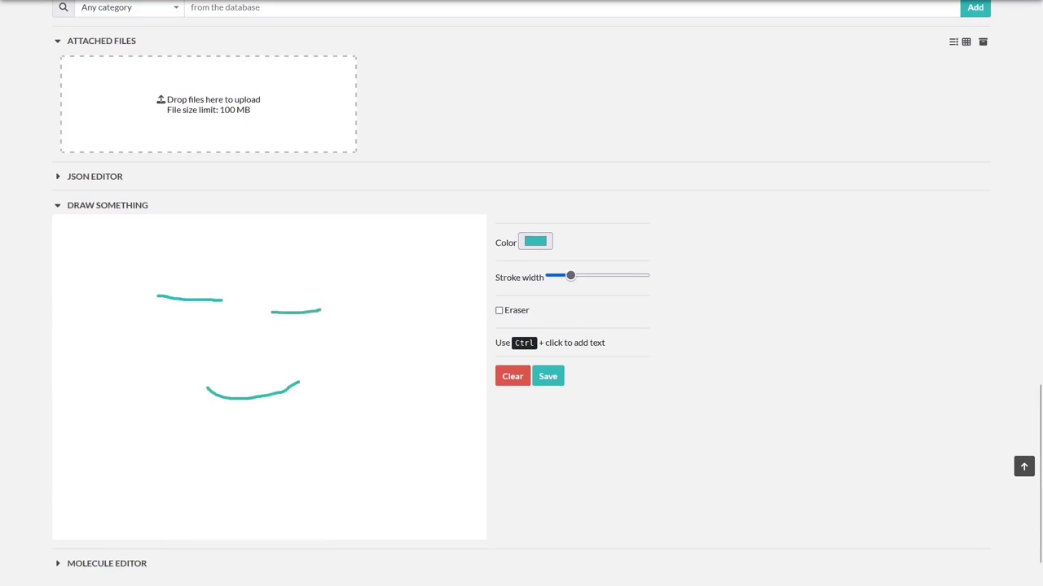
# Save the drawing as an attachment named 'Emoji'
pyautogui.click(548, 376)
pyautogui.write('Emo')
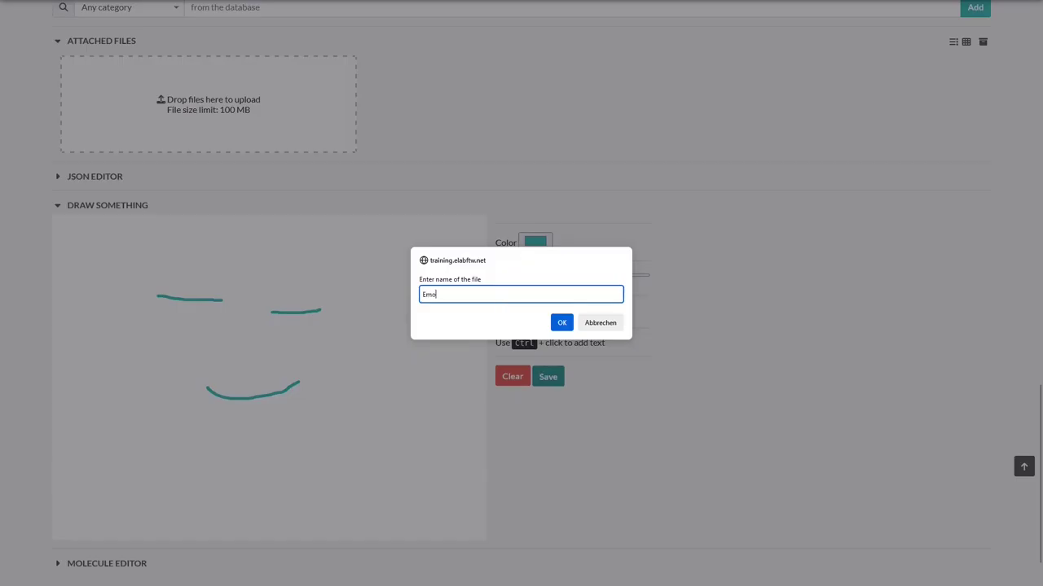
pyautogui.write('ji')
pyautogui.press('Return')
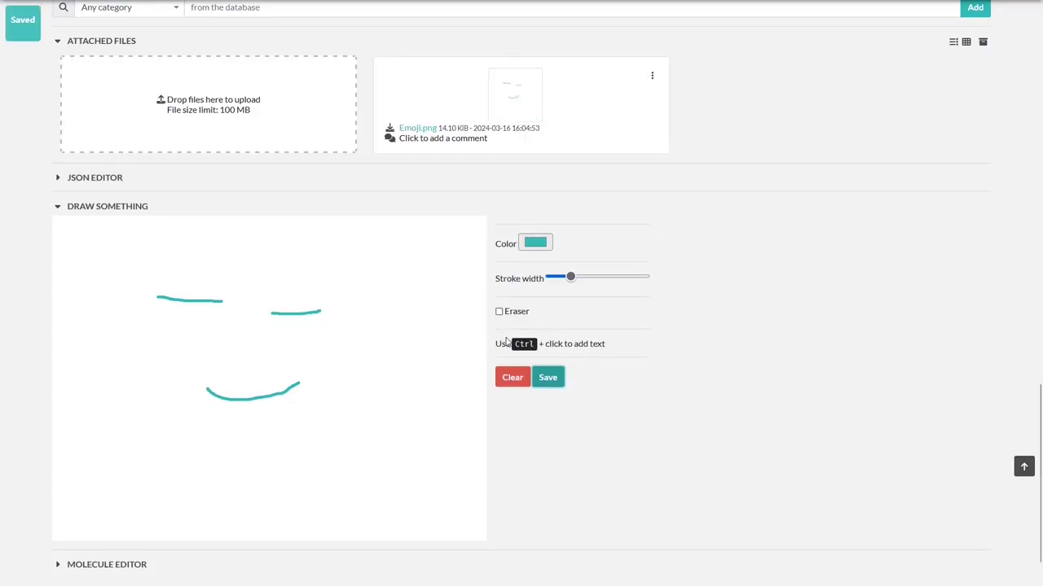
# Insert the attached Emoji.png into the main text just below the 5-by-5 table
pyautogui.scroll(1, 71, 356)
pyautogui.scroll(14, 321, 268)
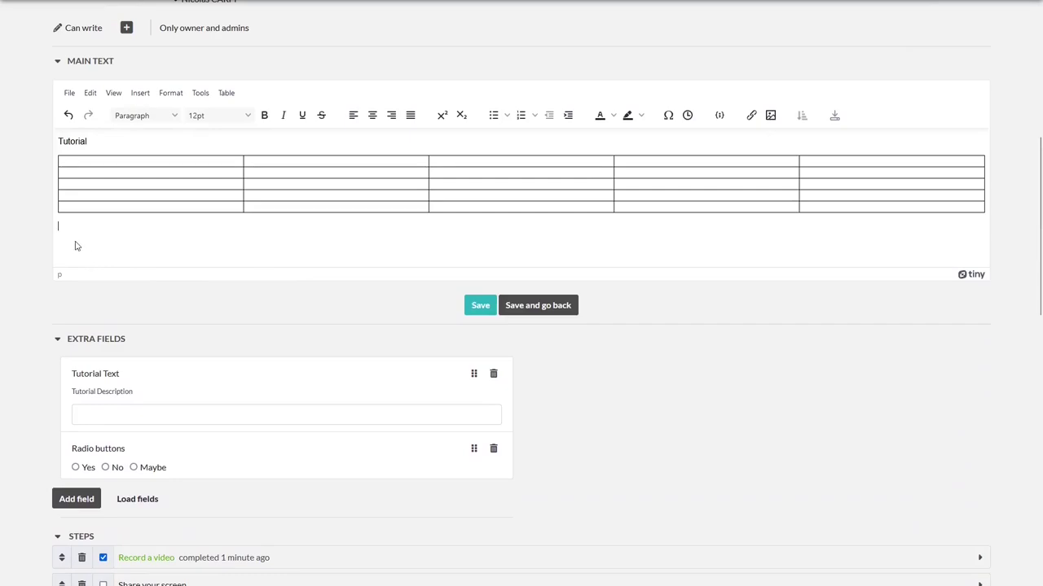
pyautogui.click(66, 228)
pyautogui.scroll(-5, 24, 289)
pyautogui.scroll(-4, 23, 288)
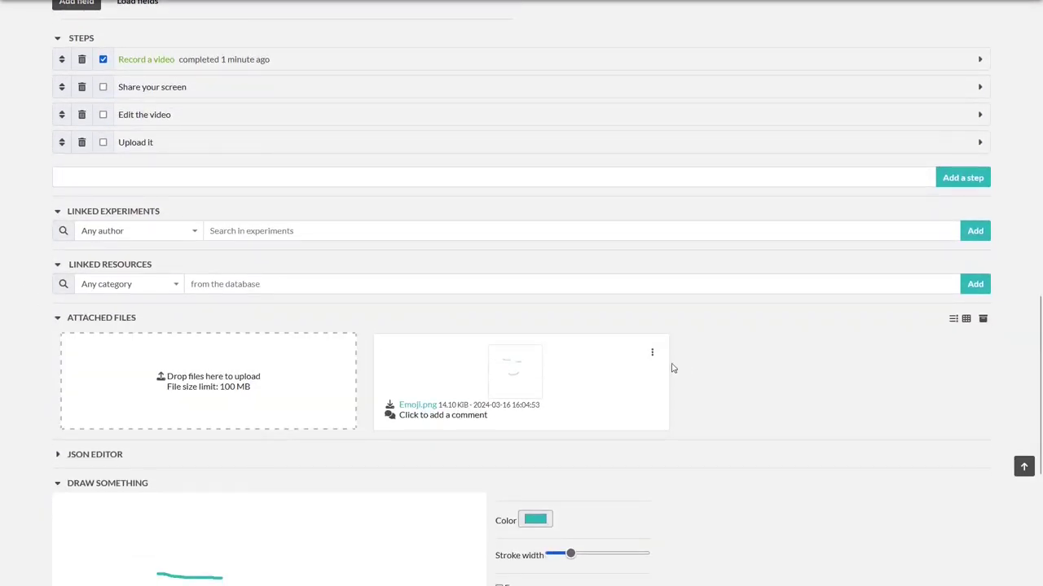
pyautogui.click(652, 351)
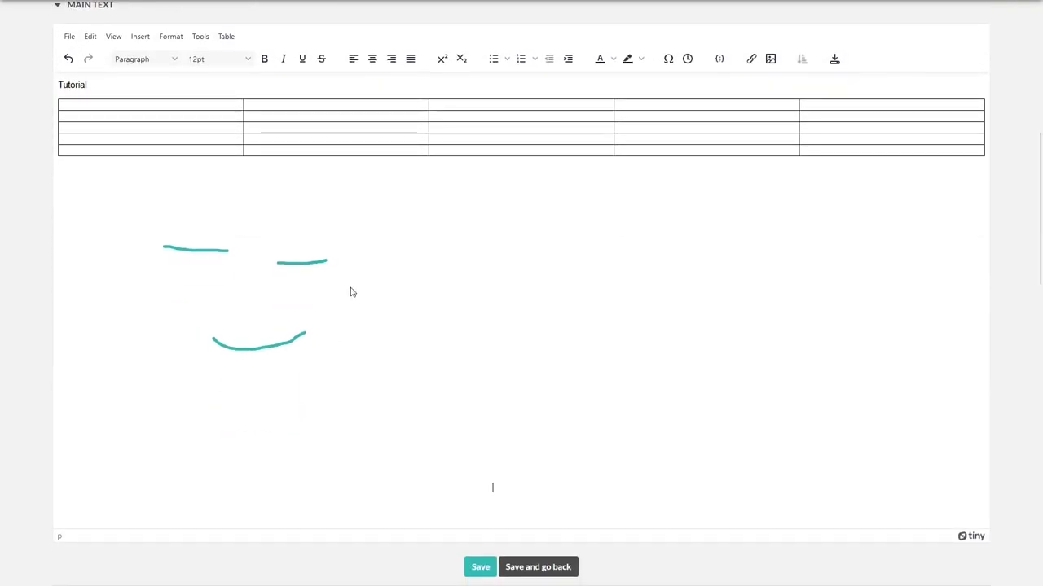
pyautogui.scroll(-8, 36, 372)
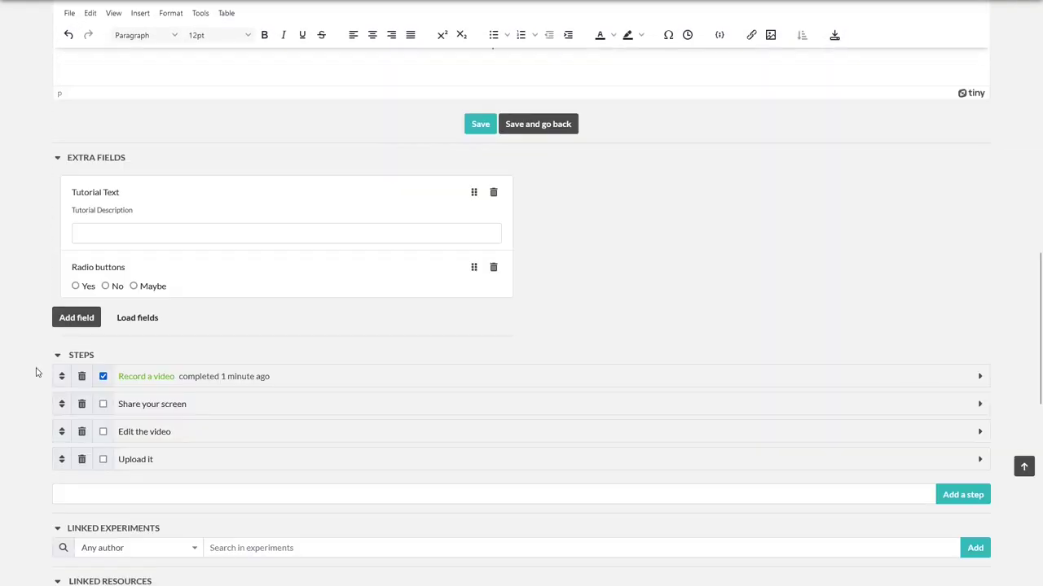
# In the Molecule Editor, pick the ring tool and paste a cyclohexane-to-benzene reaction
pyautogui.scroll(-5, 36, 372)
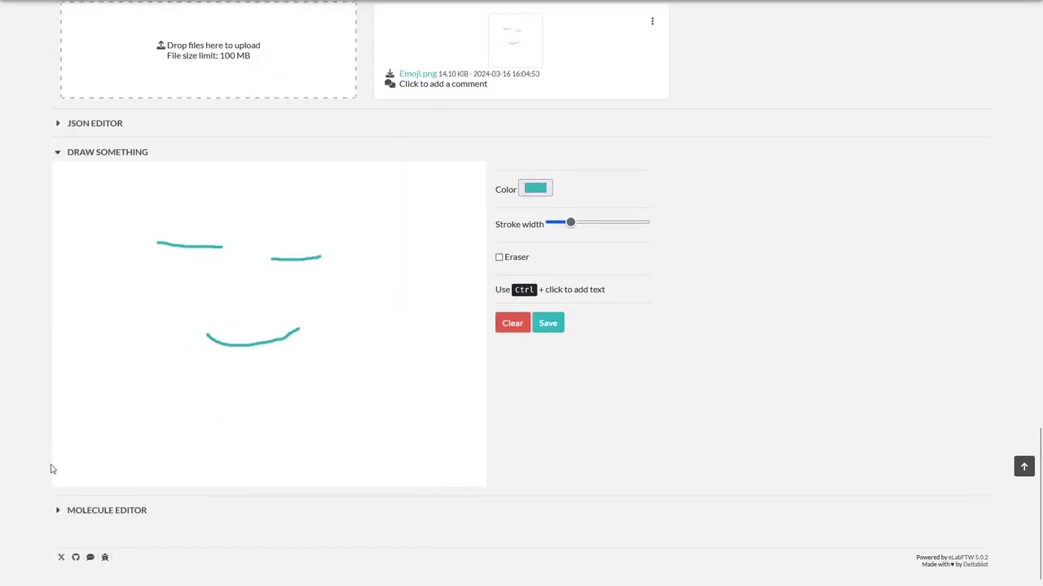
pyautogui.click(92, 516)
pyautogui.scroll(-3, 97, 511)
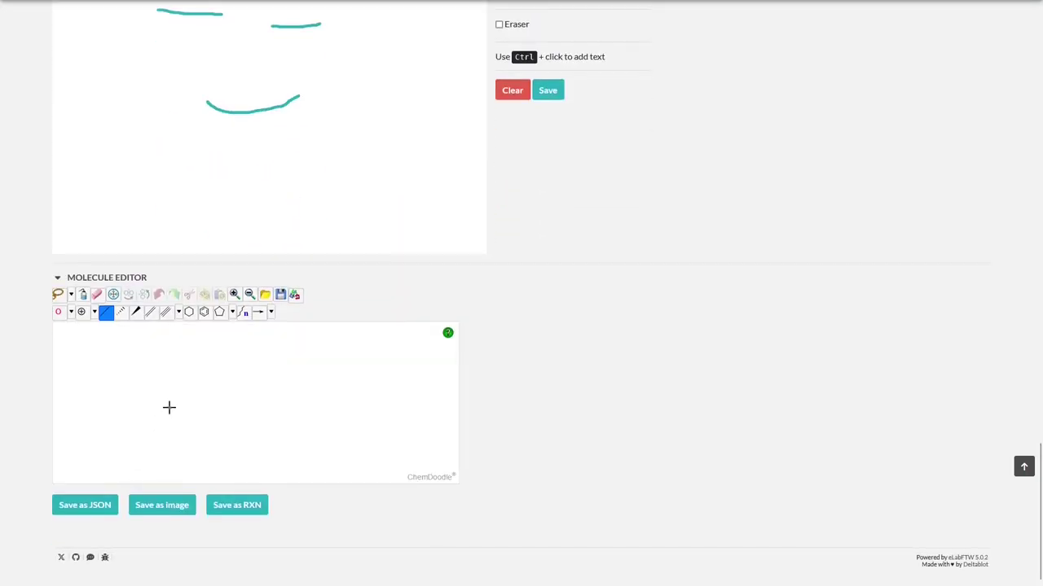
pyautogui.click(189, 312)
pyautogui.hotkey('ctrl', 'v')
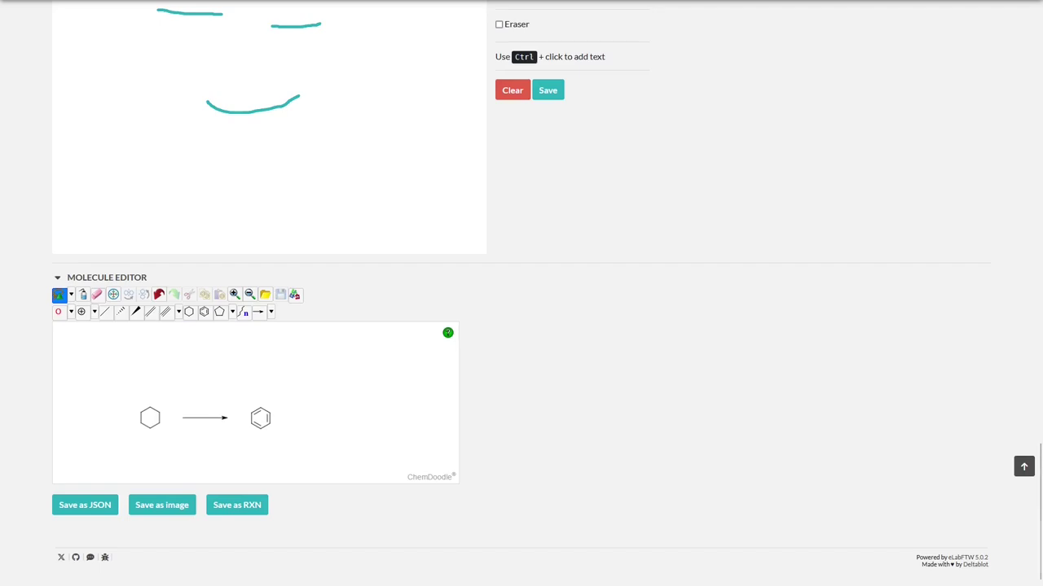
# Save the experiment and go back to its view mode
pyautogui.scroll(1, 526, 360)
pyautogui.scroll(10, 526, 359)
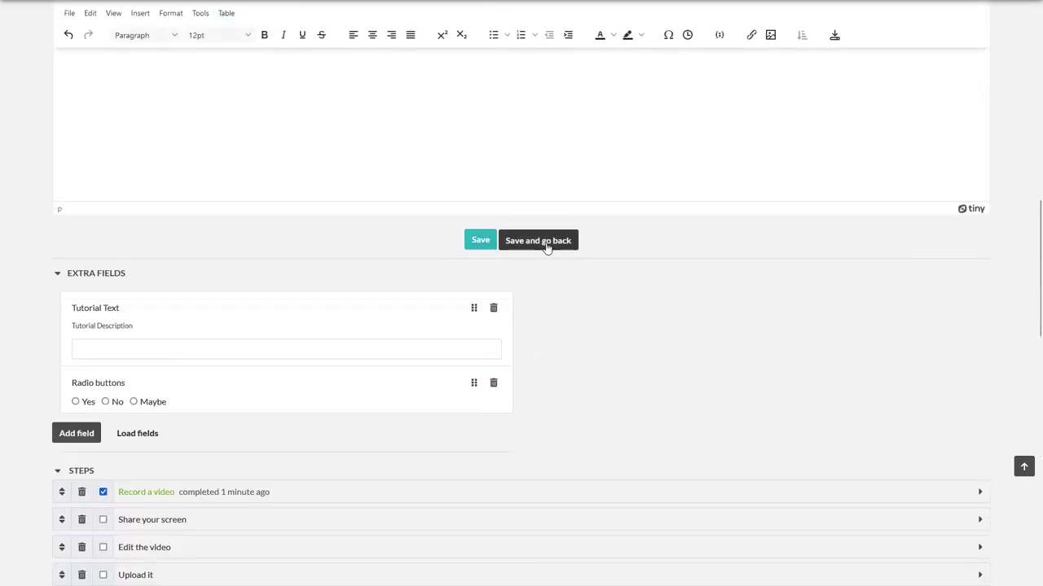
pyautogui.click(541, 242)
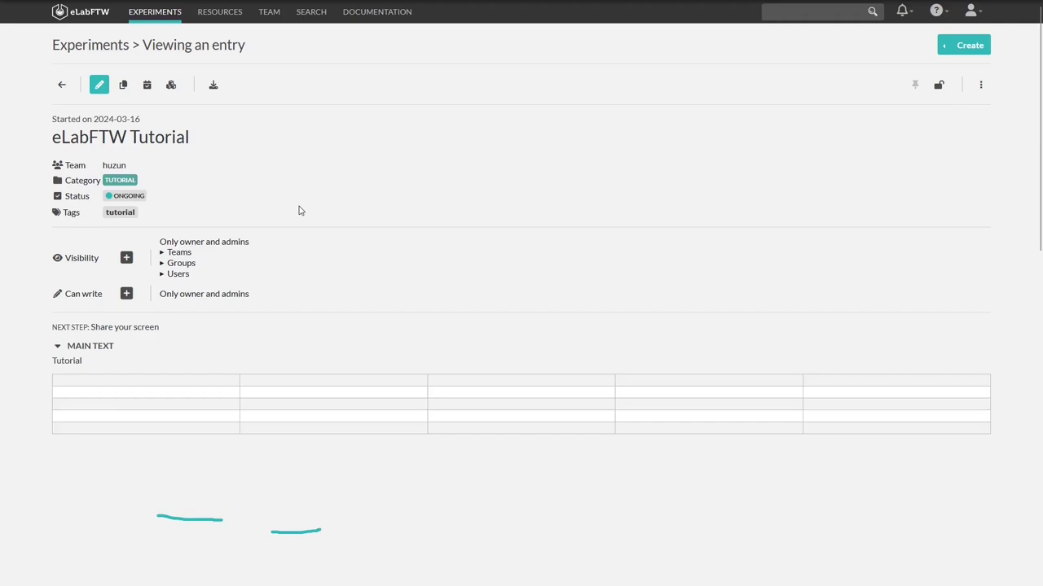
pyautogui.scroll(-3, 299, 210)
pyautogui.scroll(3, 298, 209)
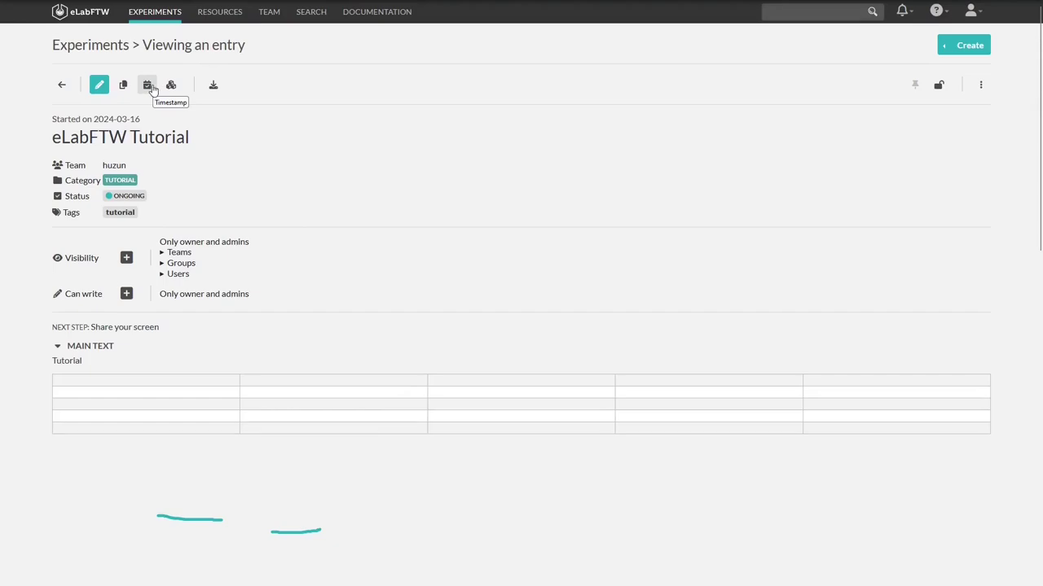
# Try the Download options, lock and unlock the entry, and dismiss Transfer ownership
pyautogui.click(215, 86)
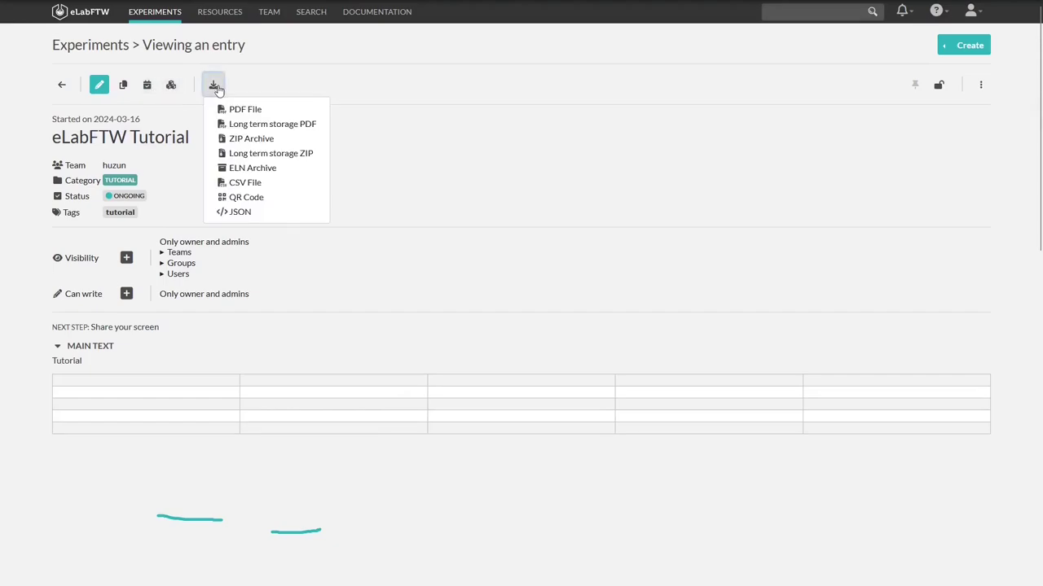
pyautogui.click(939, 85)
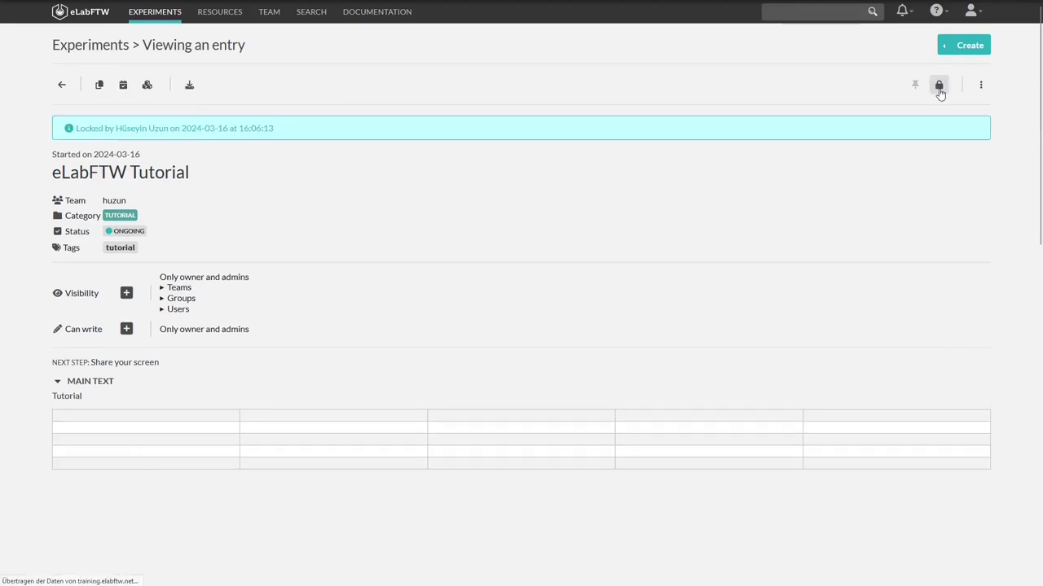
pyautogui.click(939, 87)
pyautogui.click(980, 86)
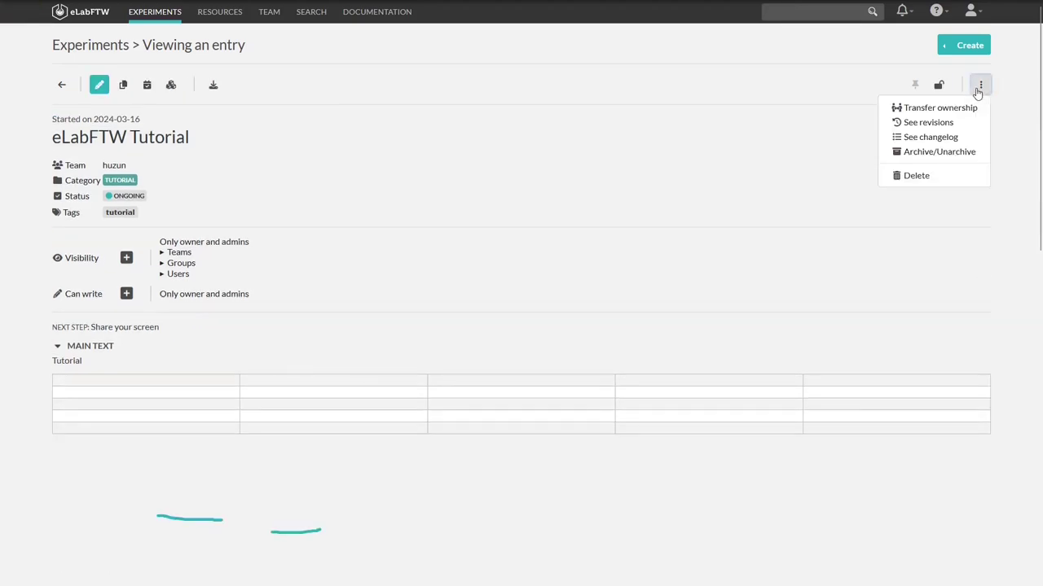
pyautogui.click(949, 107)
pyautogui.press('Escape')
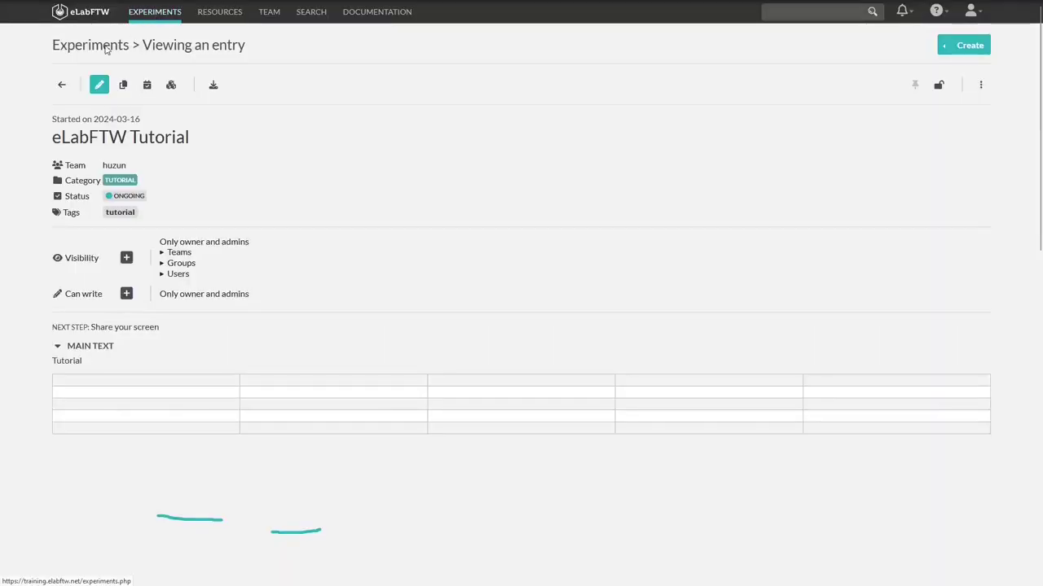
# Return to the Experiments list, check the Sort options, and show the Filters bar
pyautogui.click(109, 44)
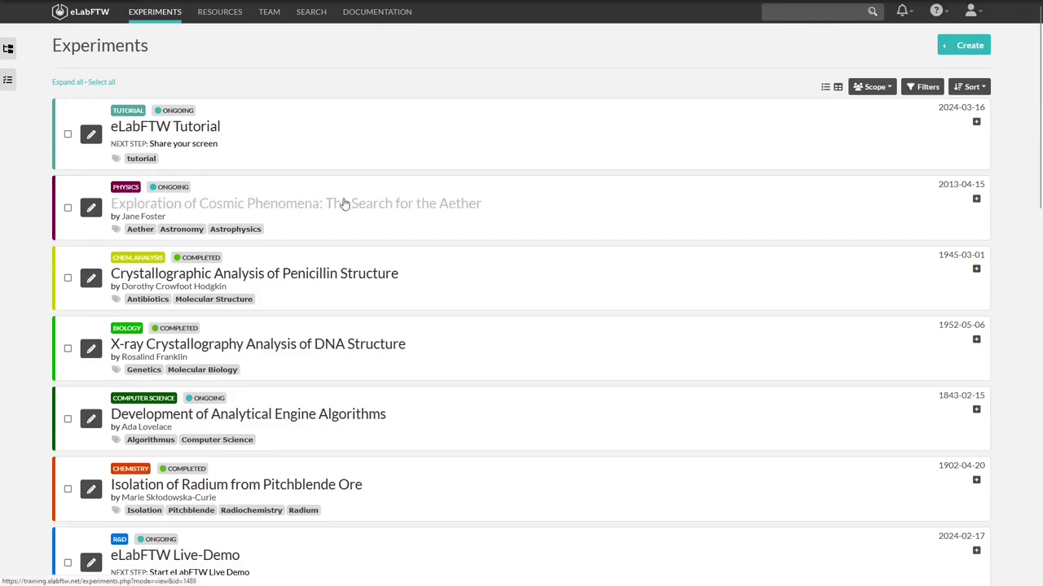
pyautogui.click(980, 88)
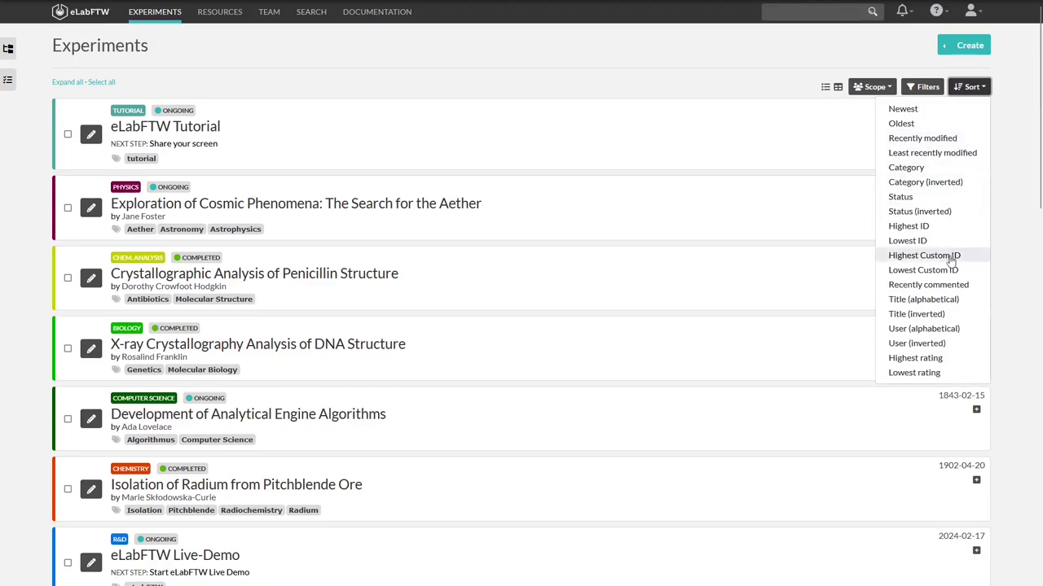
pyautogui.click(982, 89)
pyautogui.click(926, 86)
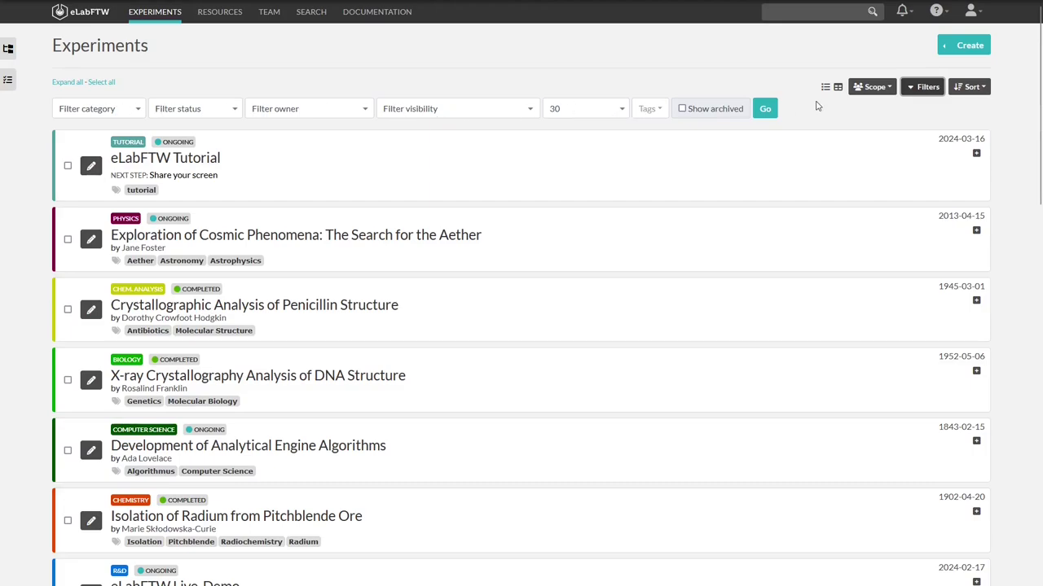
# Change the list Scope from Self to Team, finally settling on Everything
pyautogui.click(872, 90)
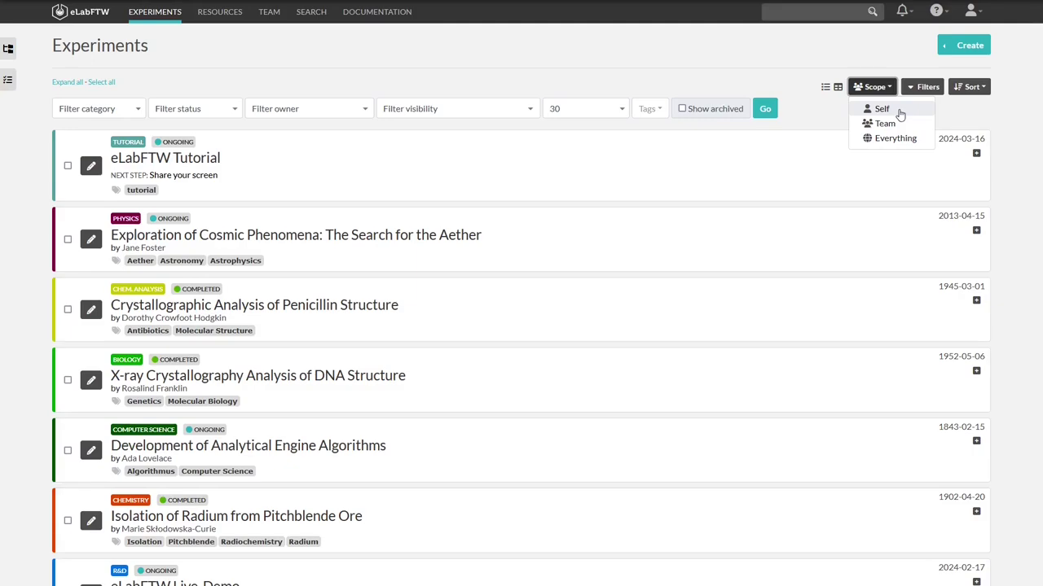
pyautogui.click(900, 110)
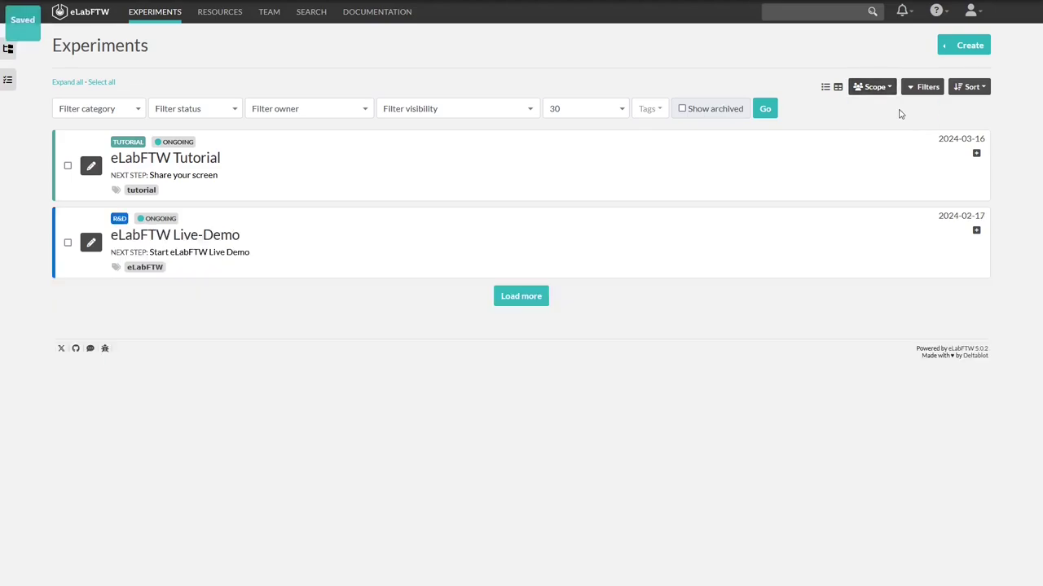
pyautogui.click(870, 88)
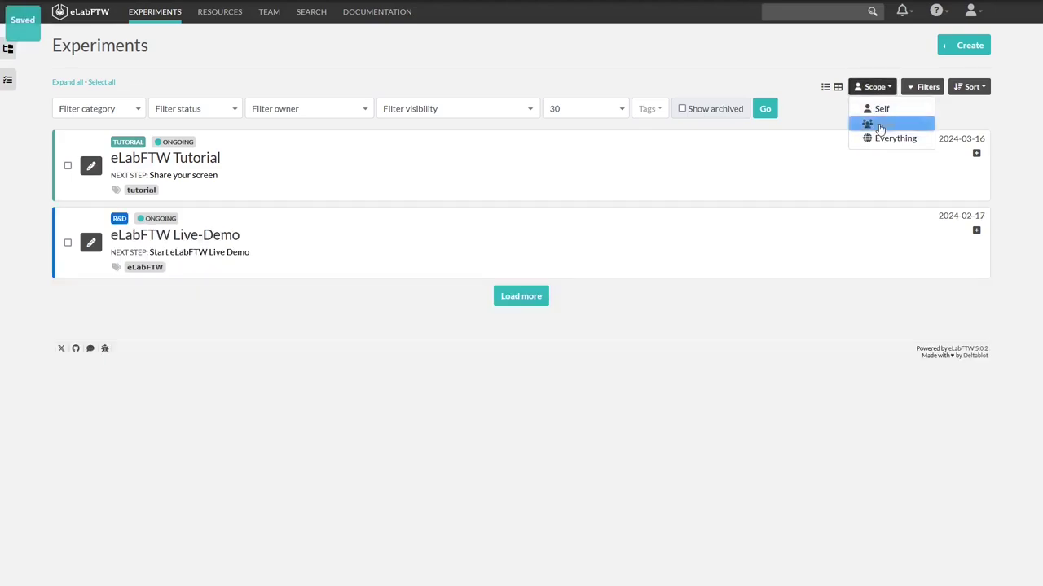
pyautogui.click(881, 124)
pyautogui.click(880, 96)
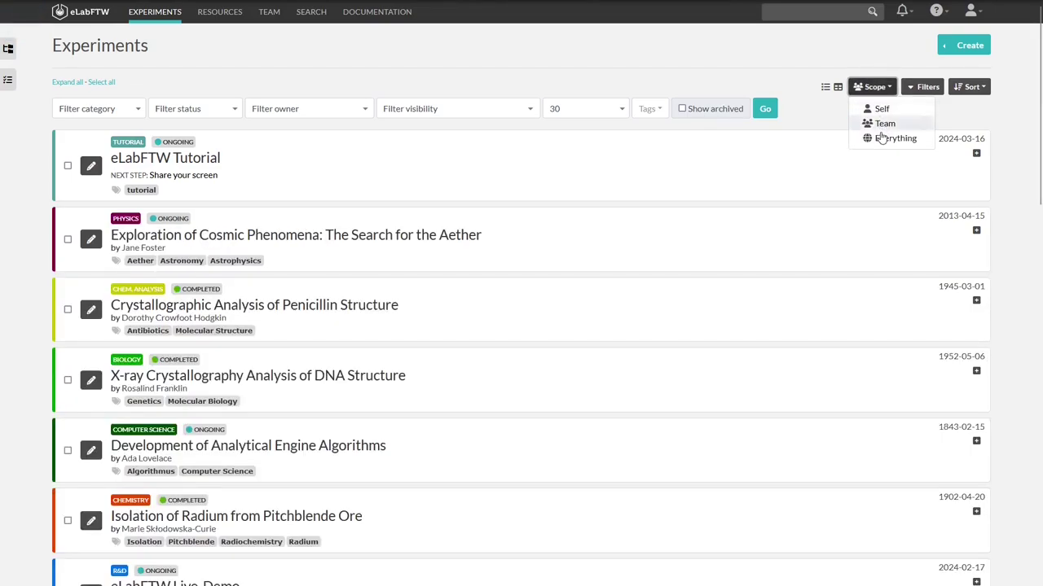
pyautogui.click(880, 137)
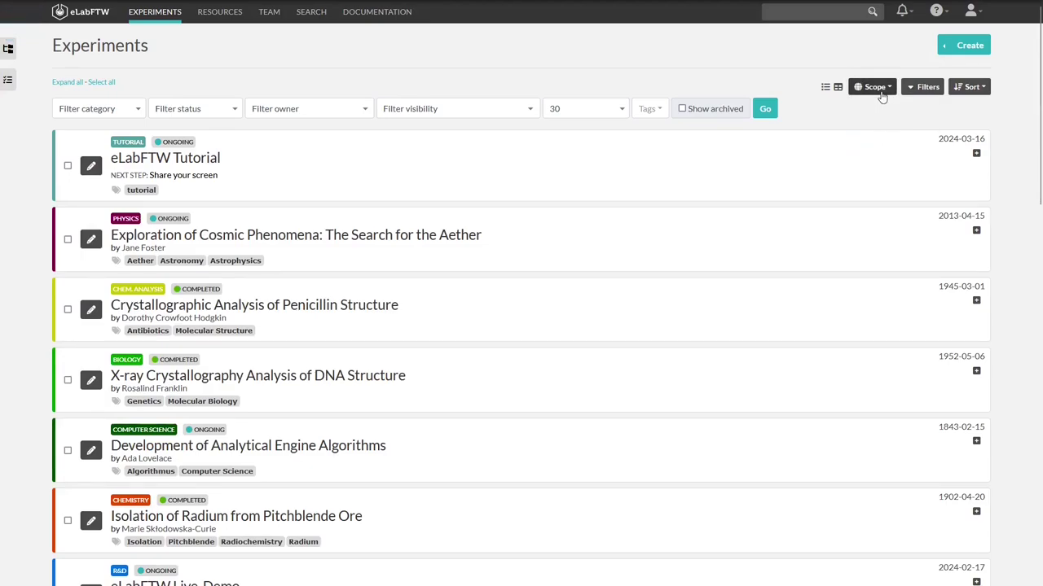
# Switch the Experiments list to table view and expand the eLabFTW Tutorial row preview
pyautogui.click(834, 92)
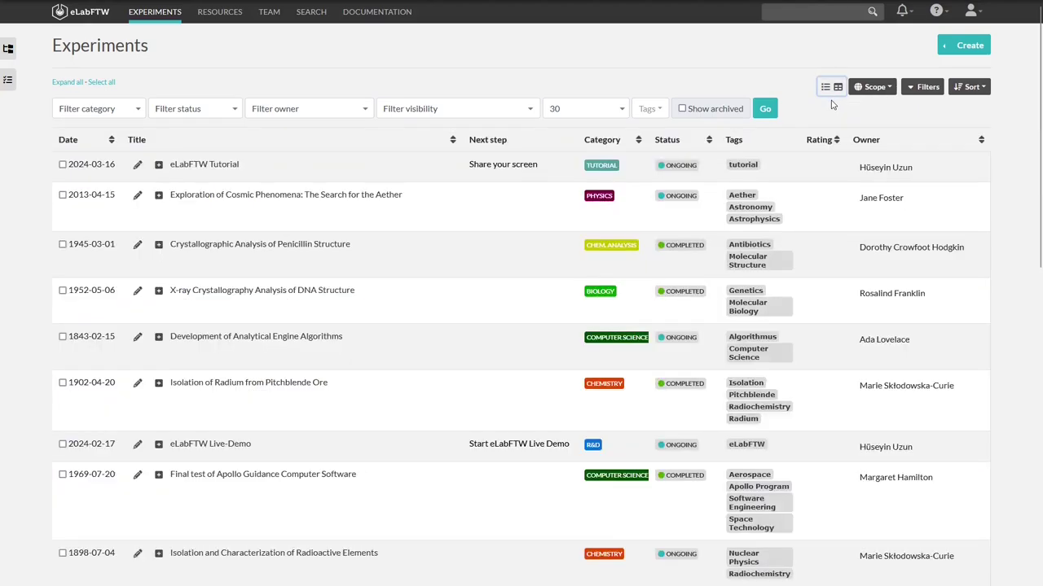
pyautogui.click(159, 167)
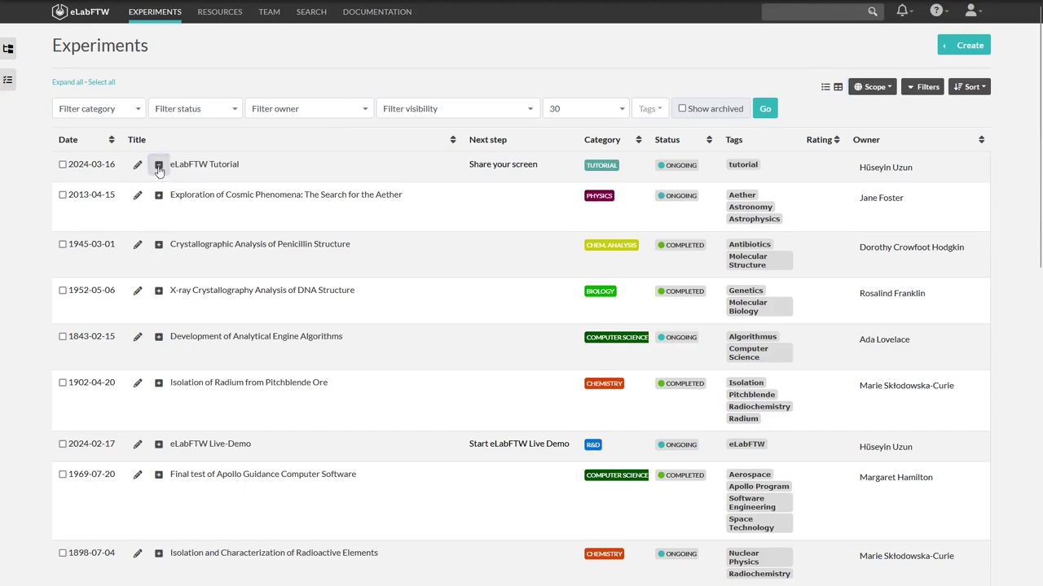